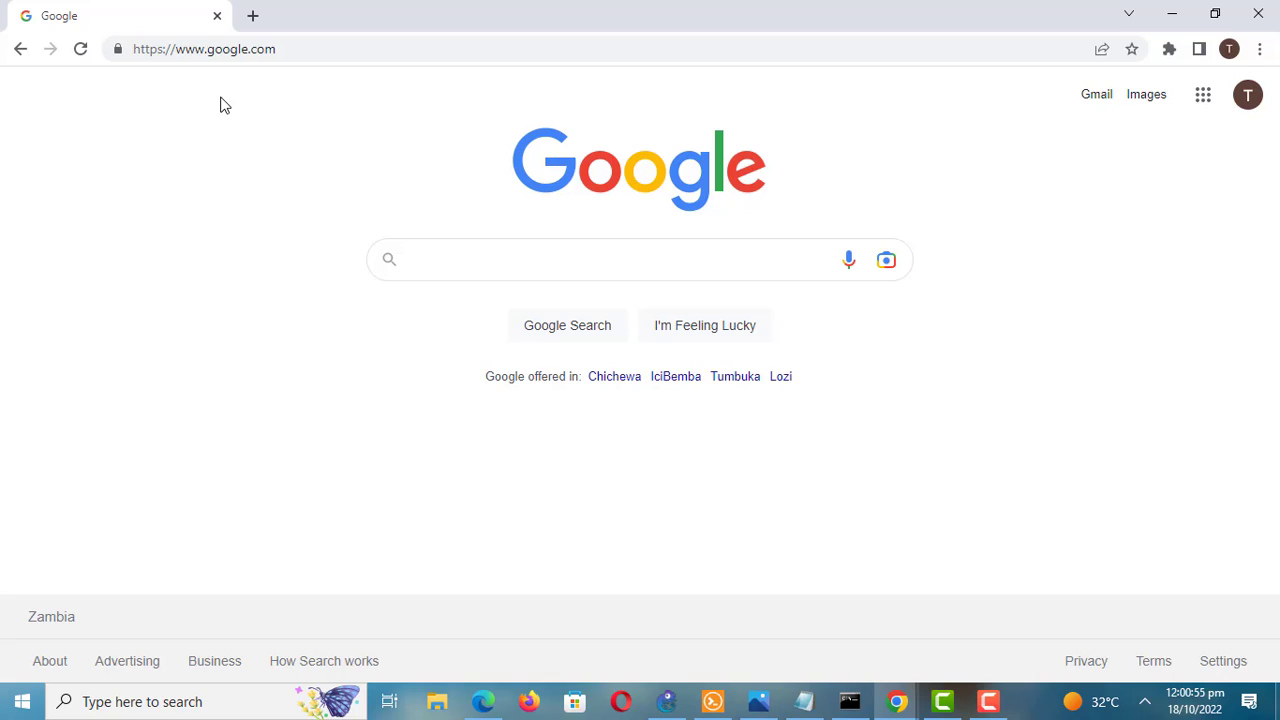
- Check the ⋮ menu for 'Managed by your organization' and paste chrome://management into the address bar
click(1261, 50)
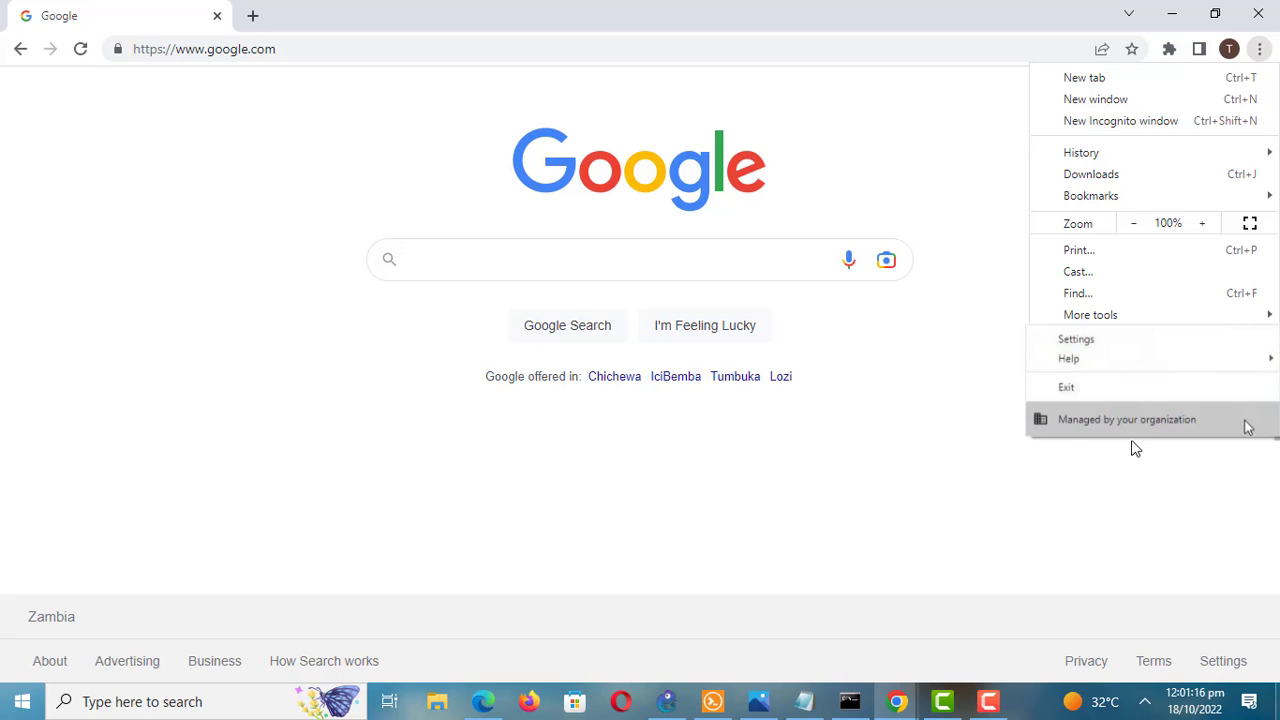
click(400, 44)
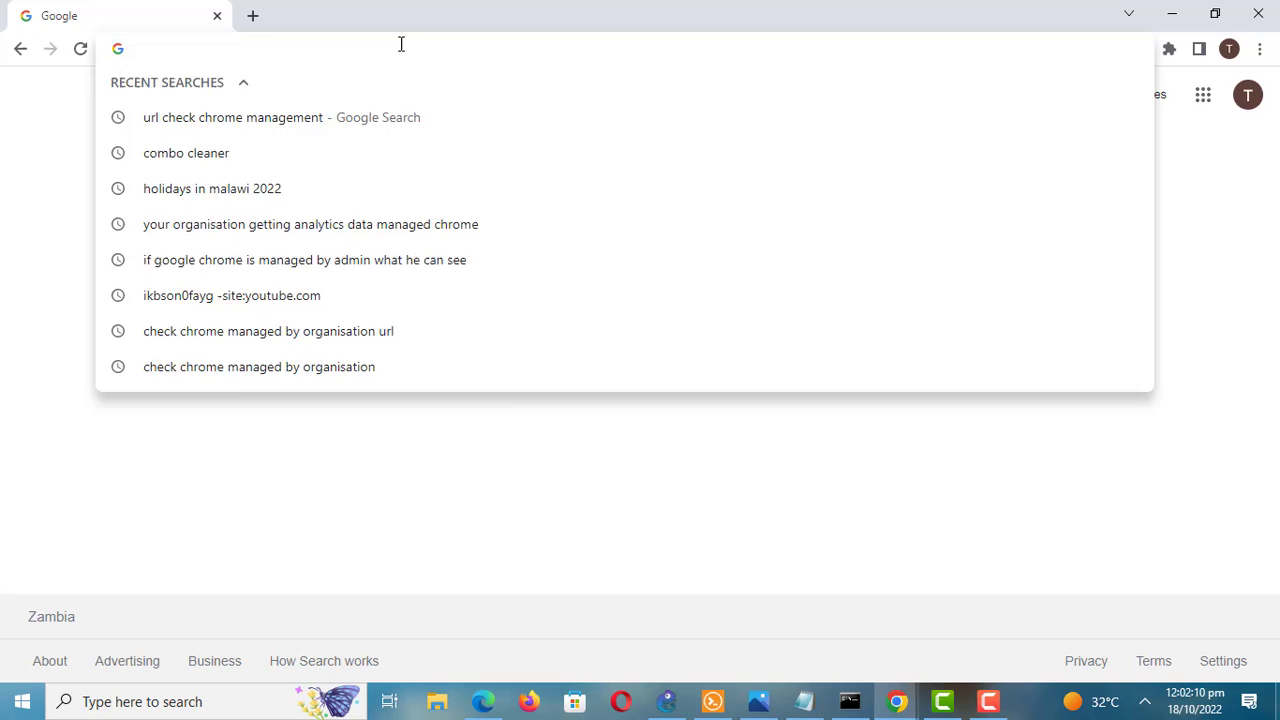
text(chrome://management)
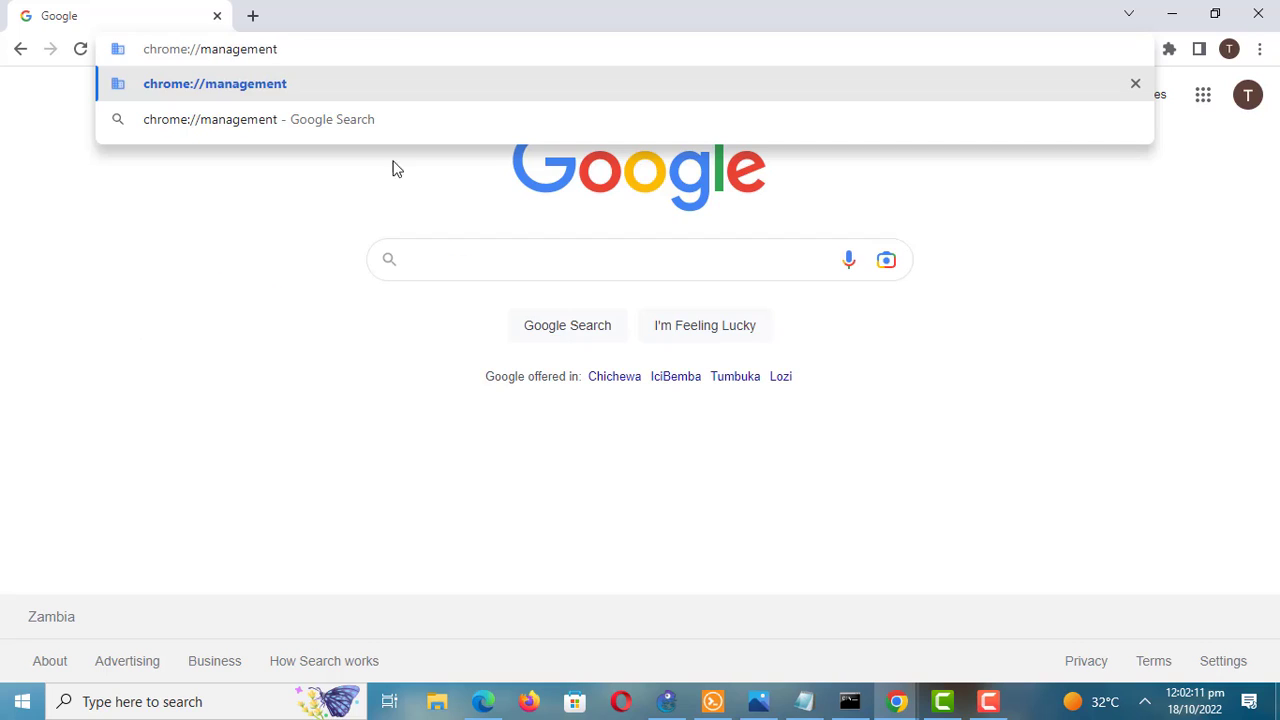
key(Return)
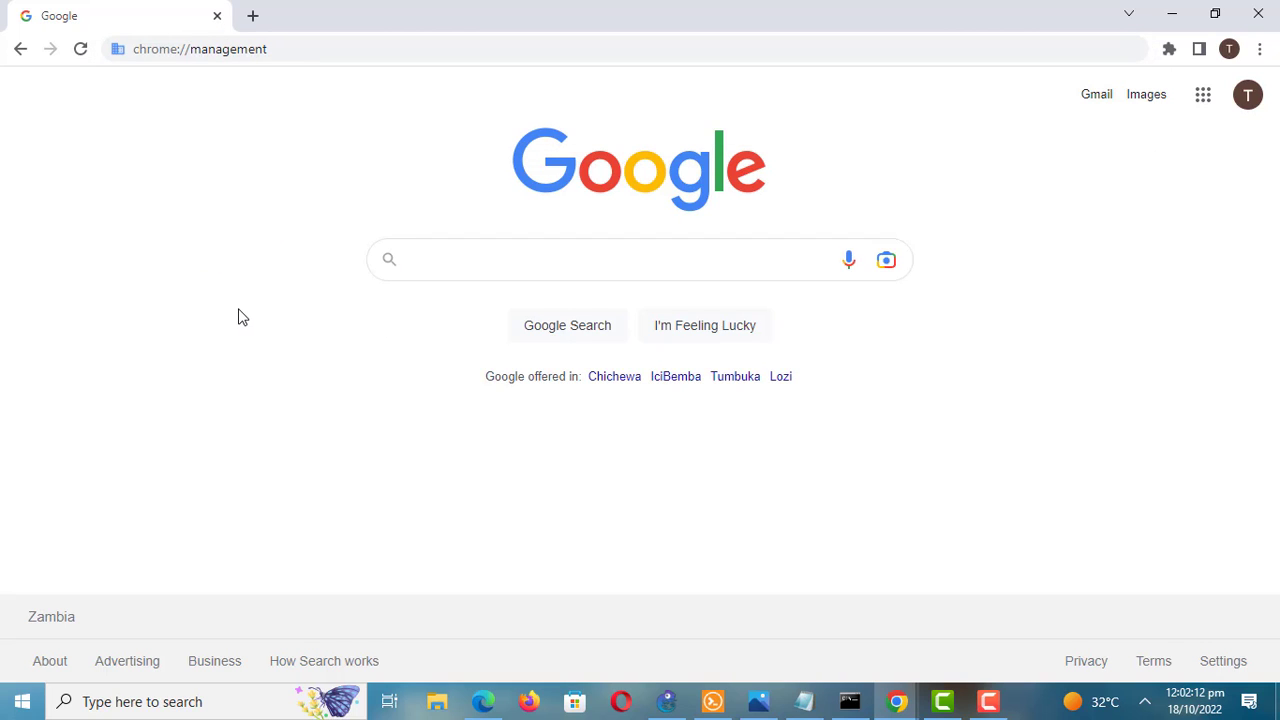
- Load the chrome://management page from the typed address
double_click(292, 51)
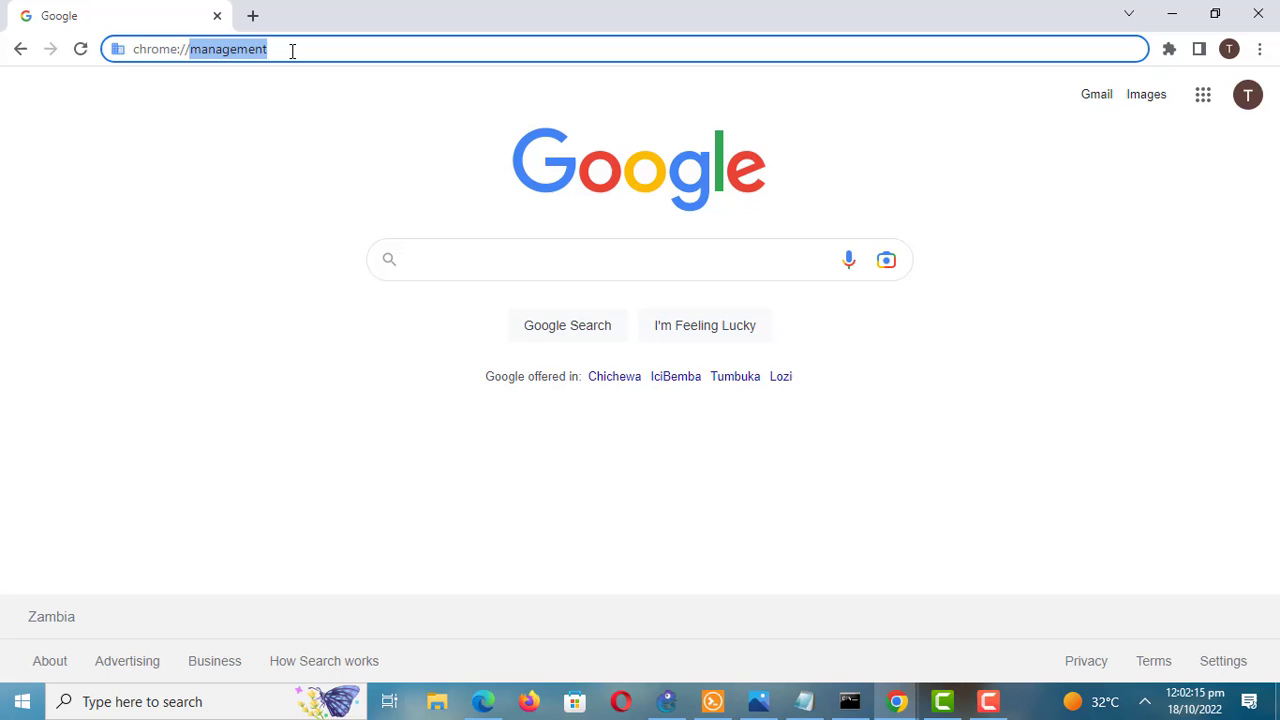
triple_click(292, 51)
double_click(293, 51)
click(294, 51)
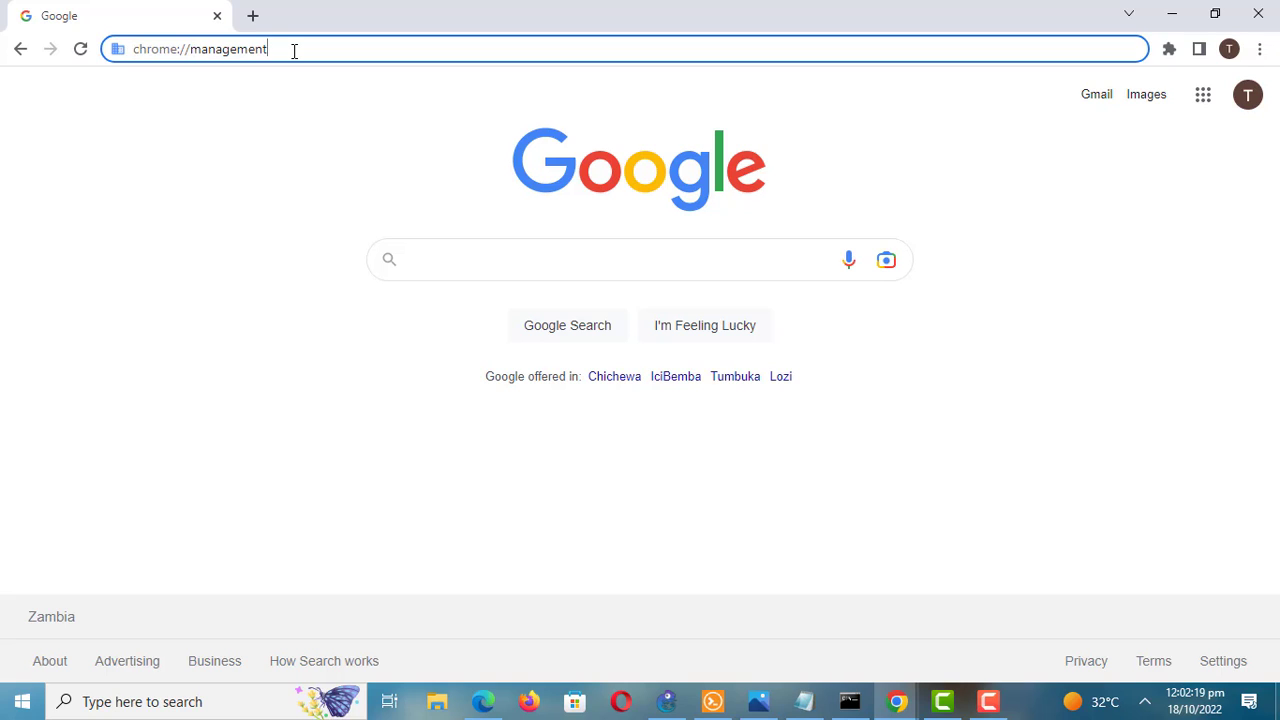
key(Return)
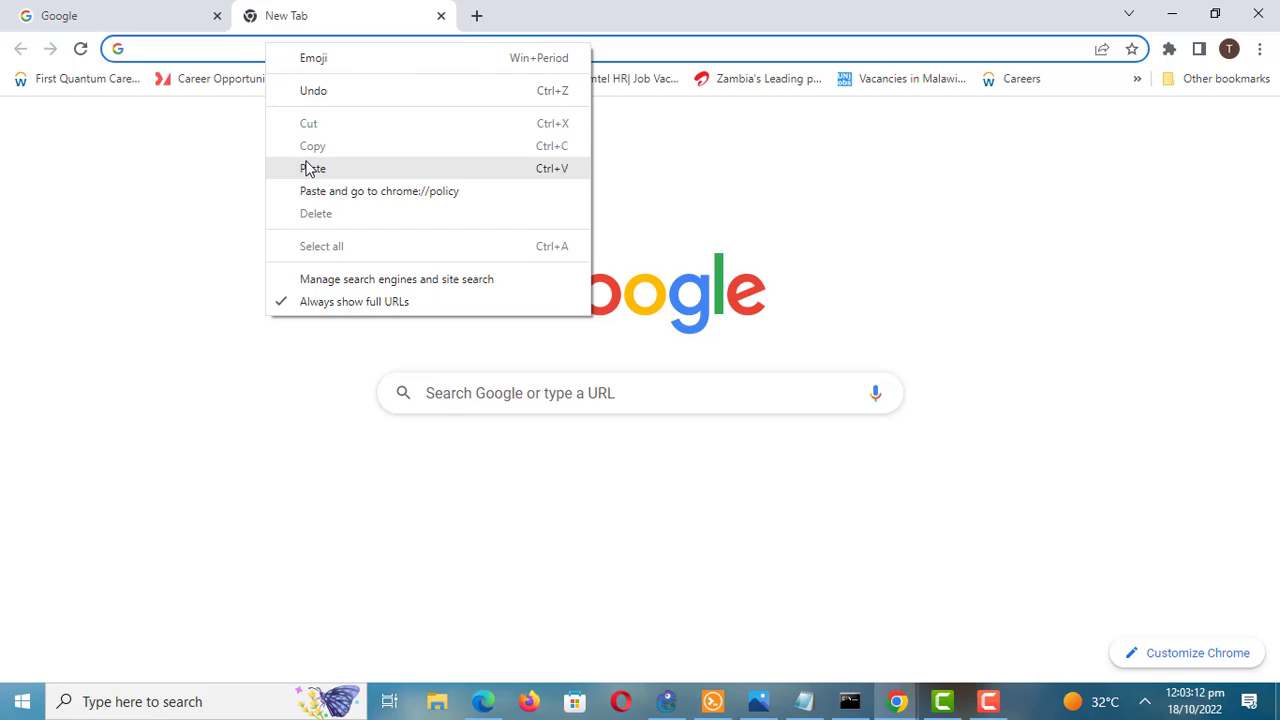
- Open chrome://policy, confirm it shows no Chrome policies set, and close that tab
click(309, 168)
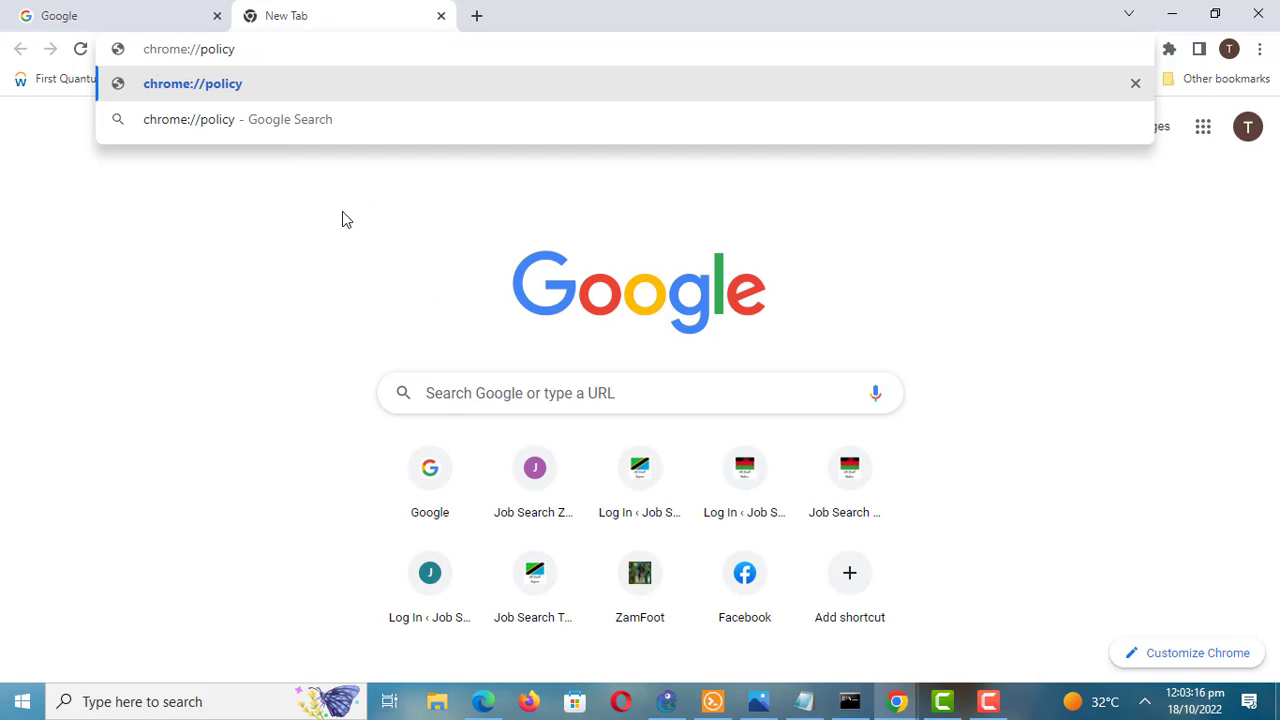
key(Return)
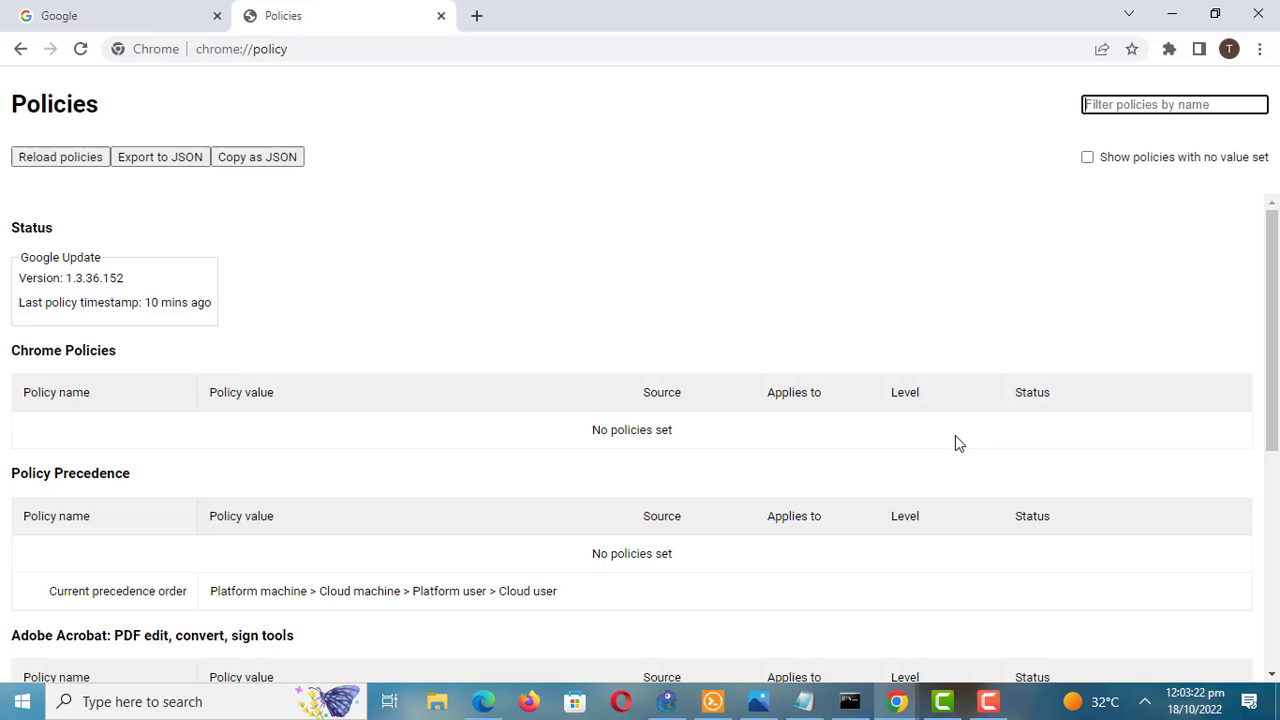
drag(1275, 288, 1262, 195)
click(777, 169)
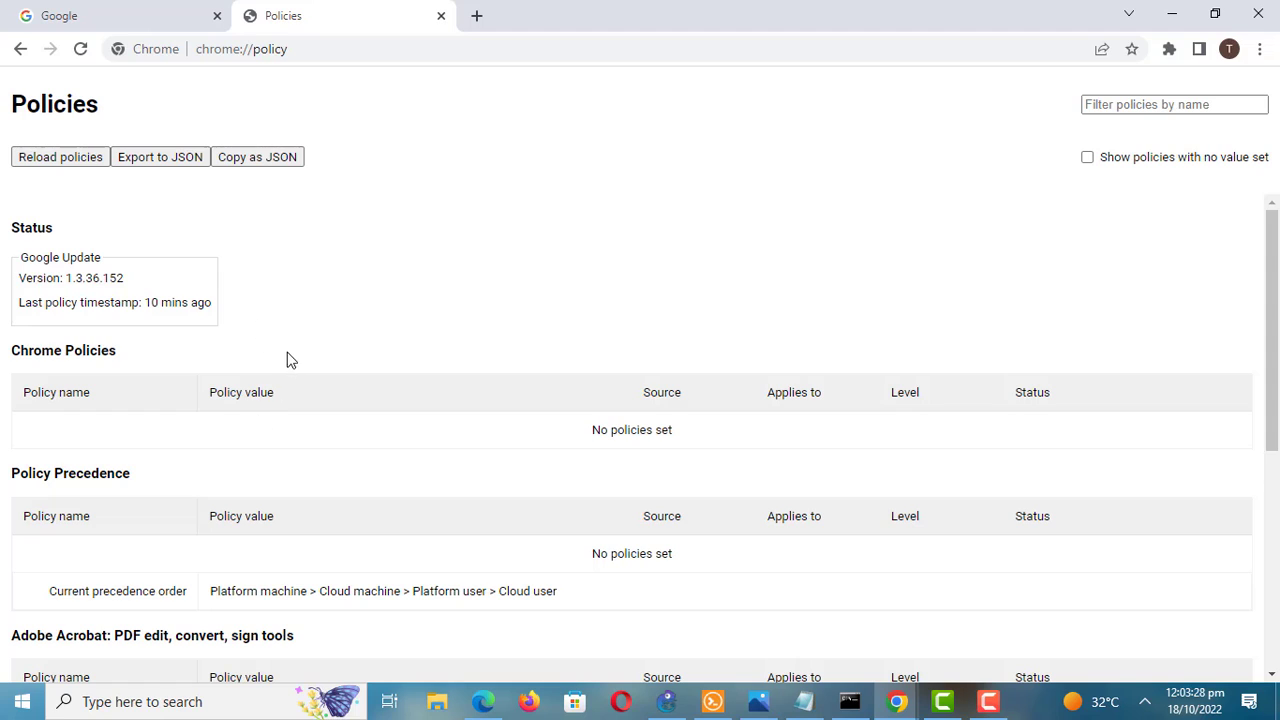
click(441, 18)
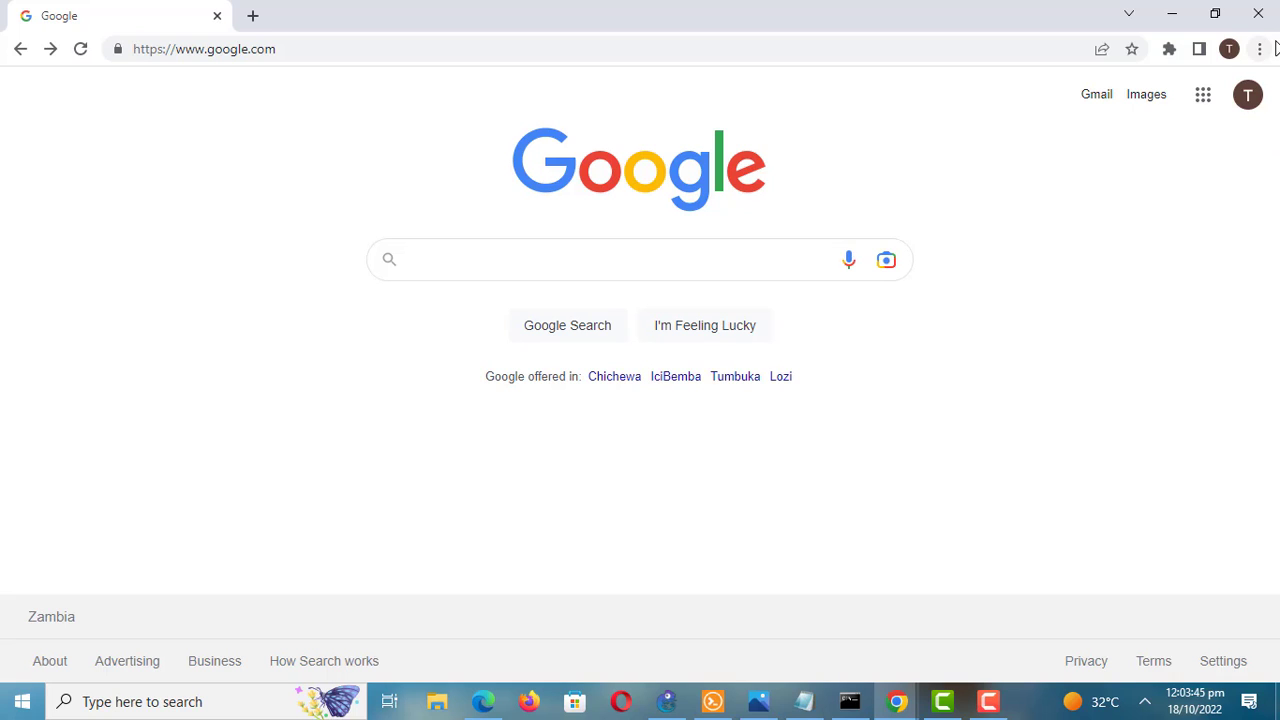
- Use Settings > Reset and clean up > Restore settings to their original defaults, confirming Reset settings
click(1262, 50)
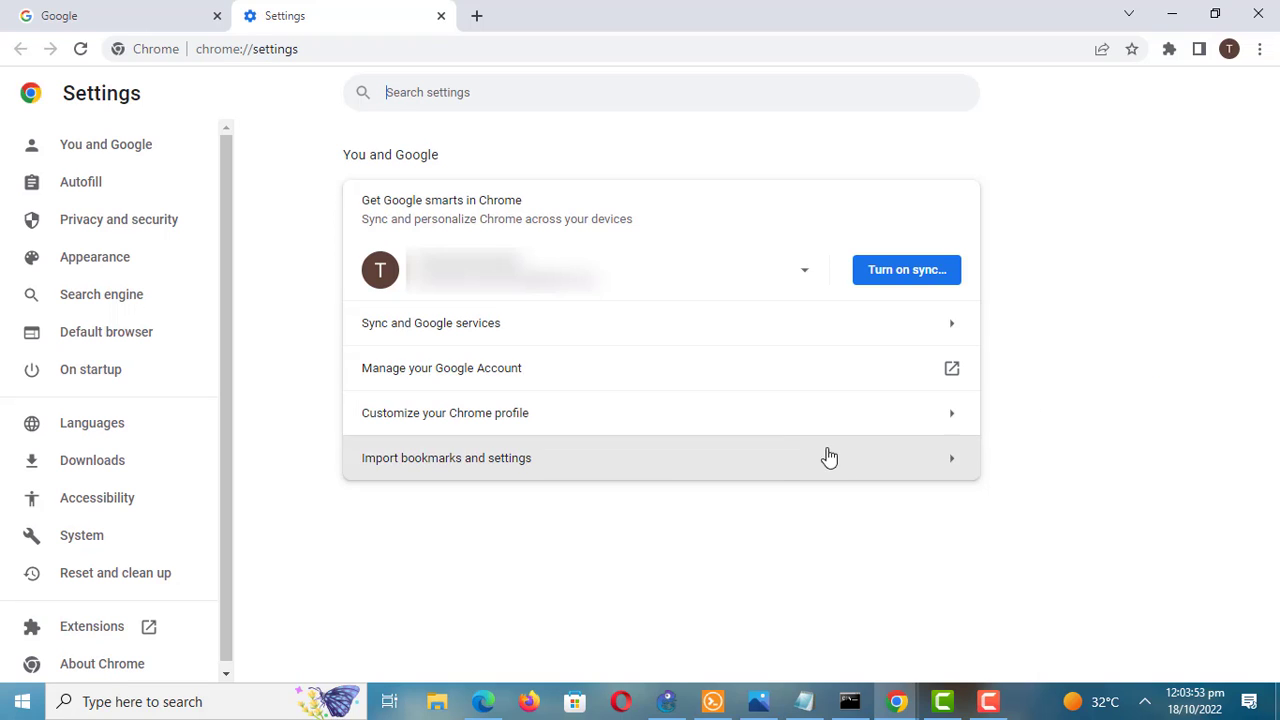
scroll(226, 478, down, 1)
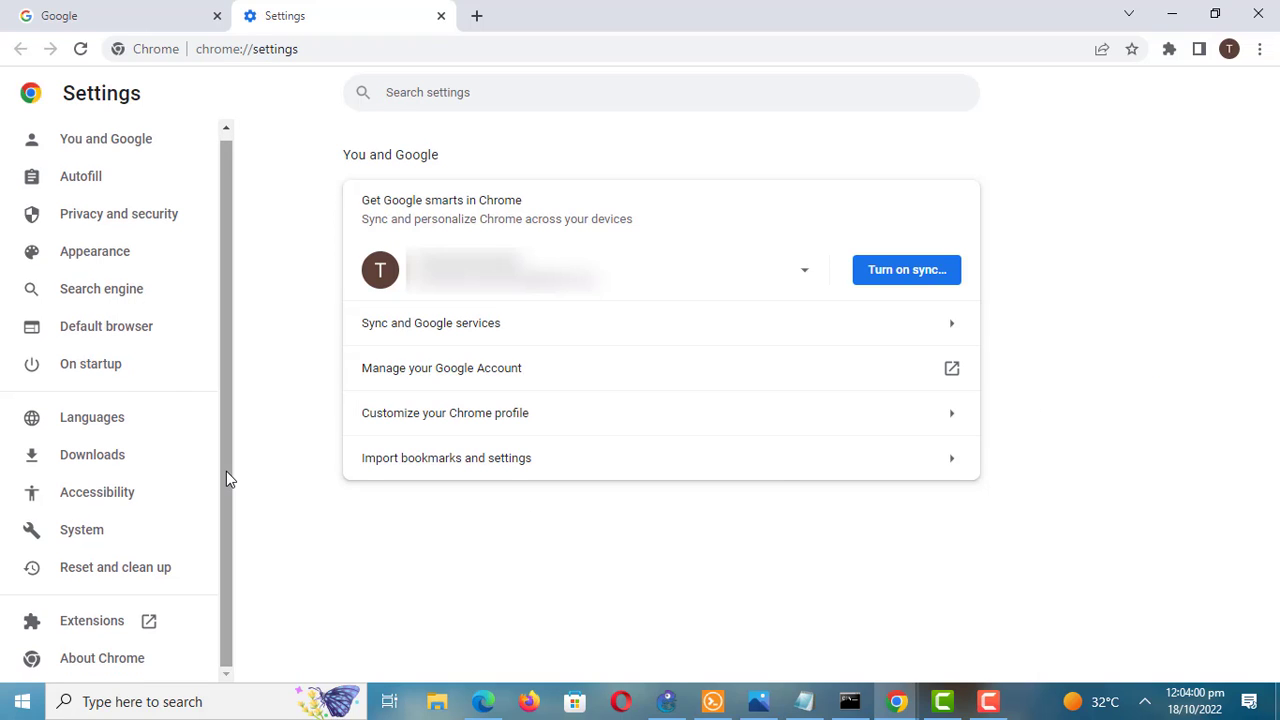
click(129, 579)
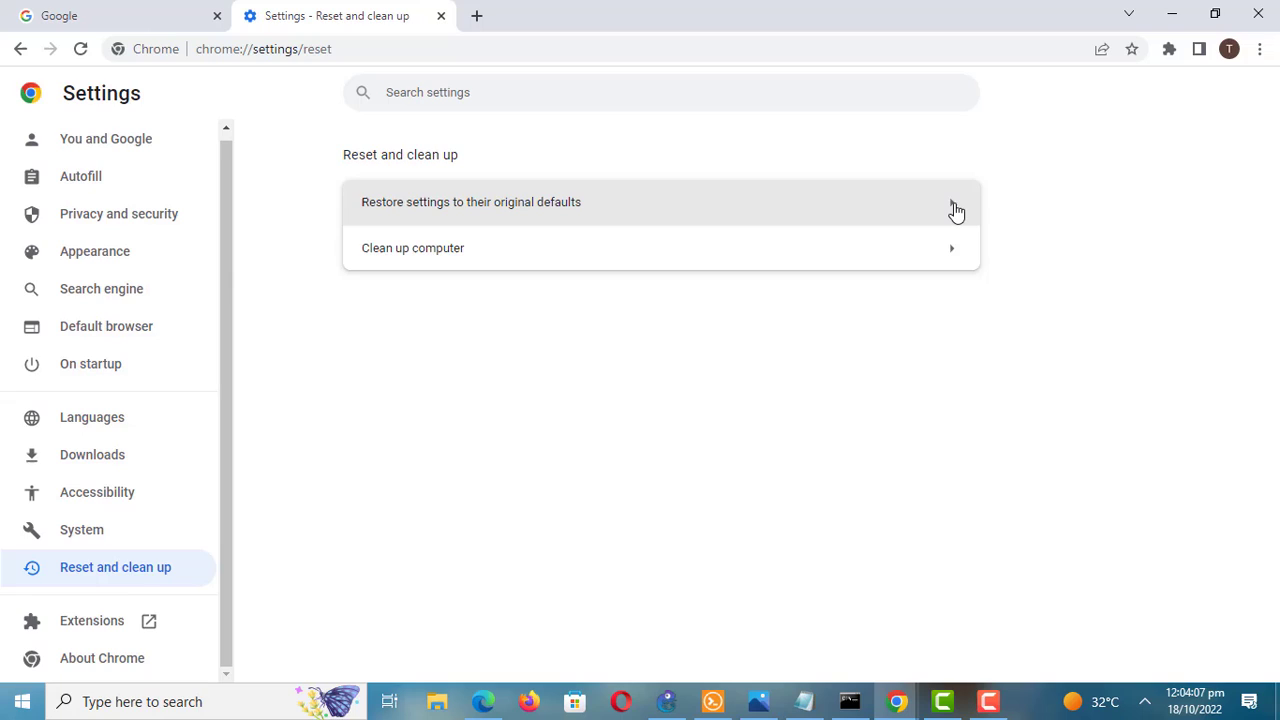
click(816, 208)
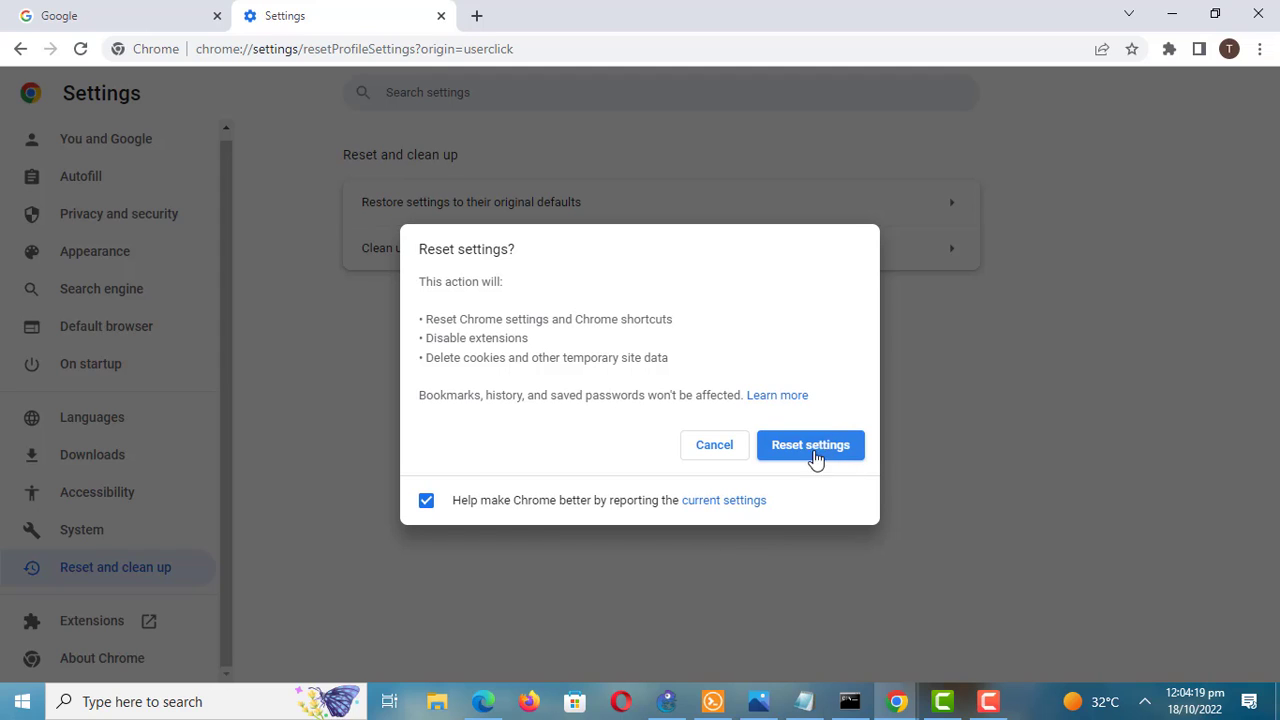
click(697, 447)
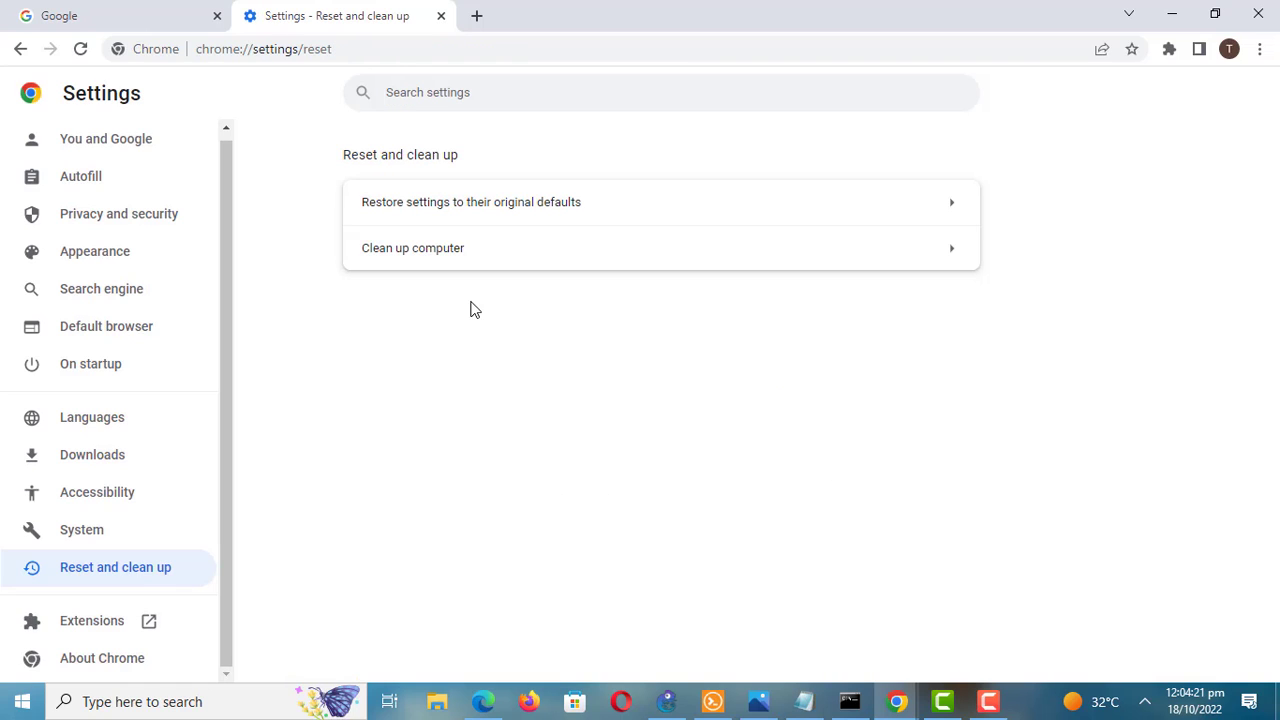
- Close the Settings tab and launch regedit from the Windows Run dialog
click(441, 15)
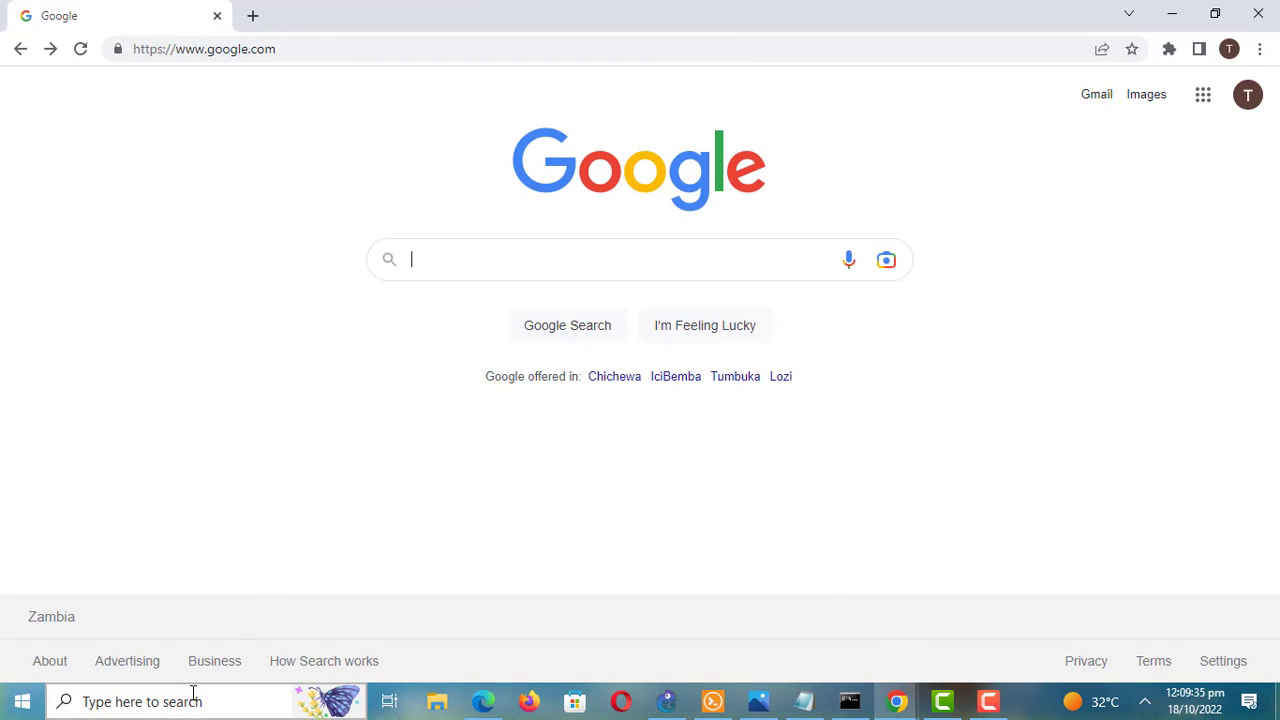
click(180, 701)
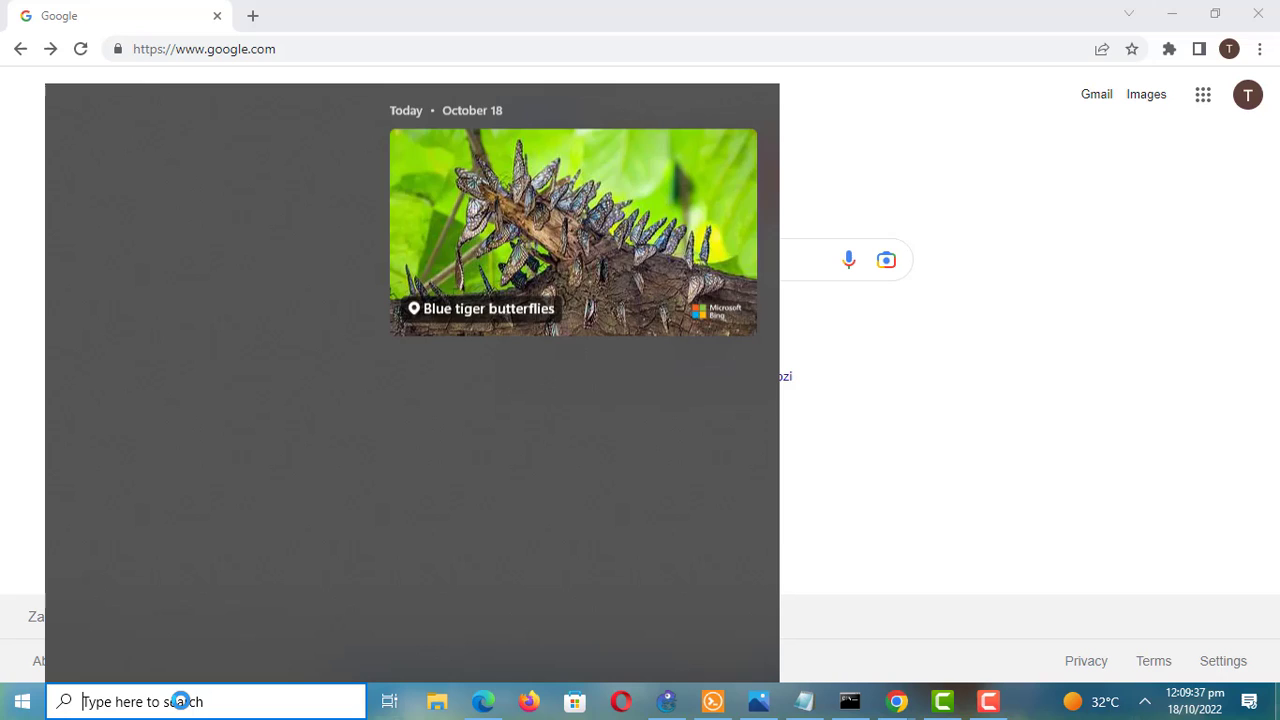
text(run)
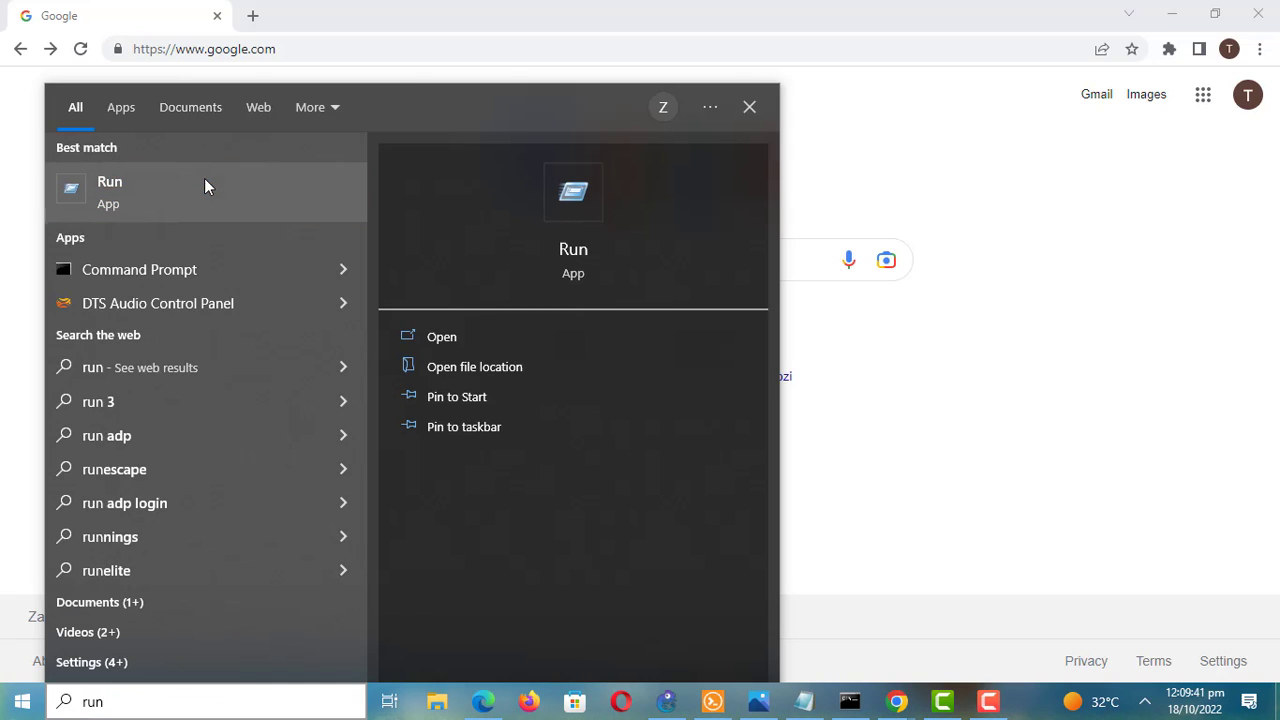
click(472, 260)
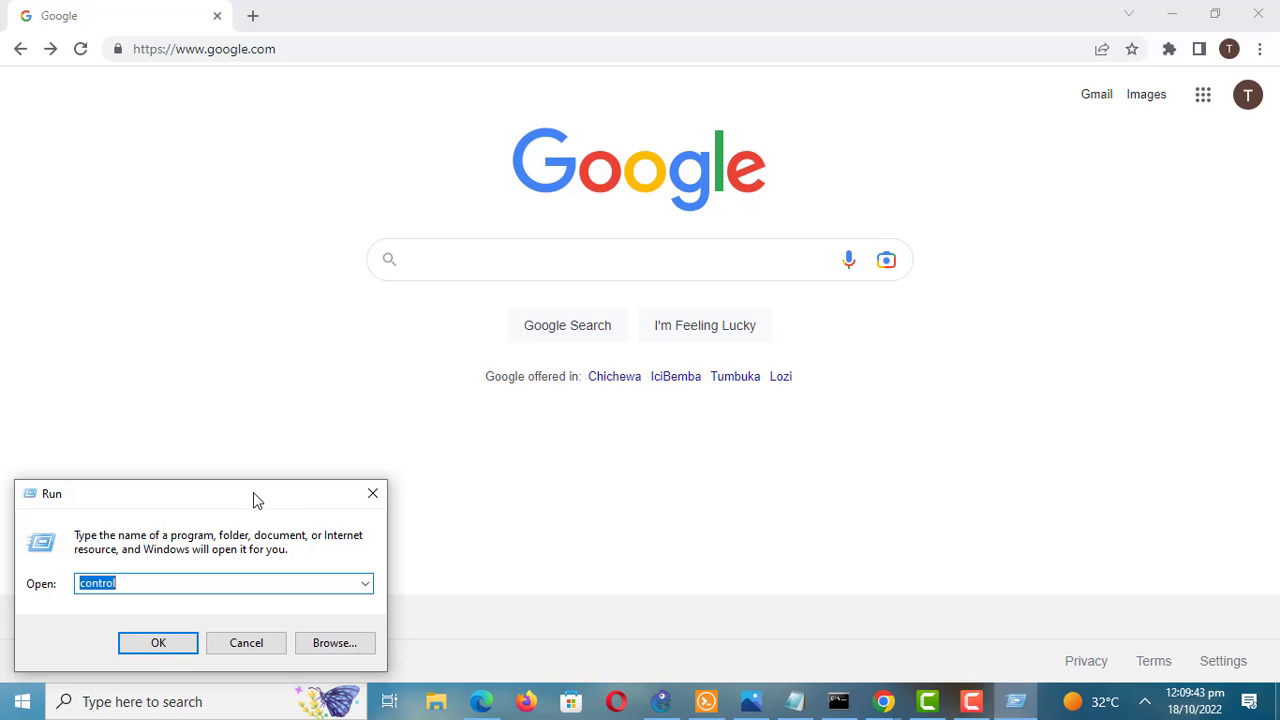
drag(254, 500, 432, 280)
text(re)
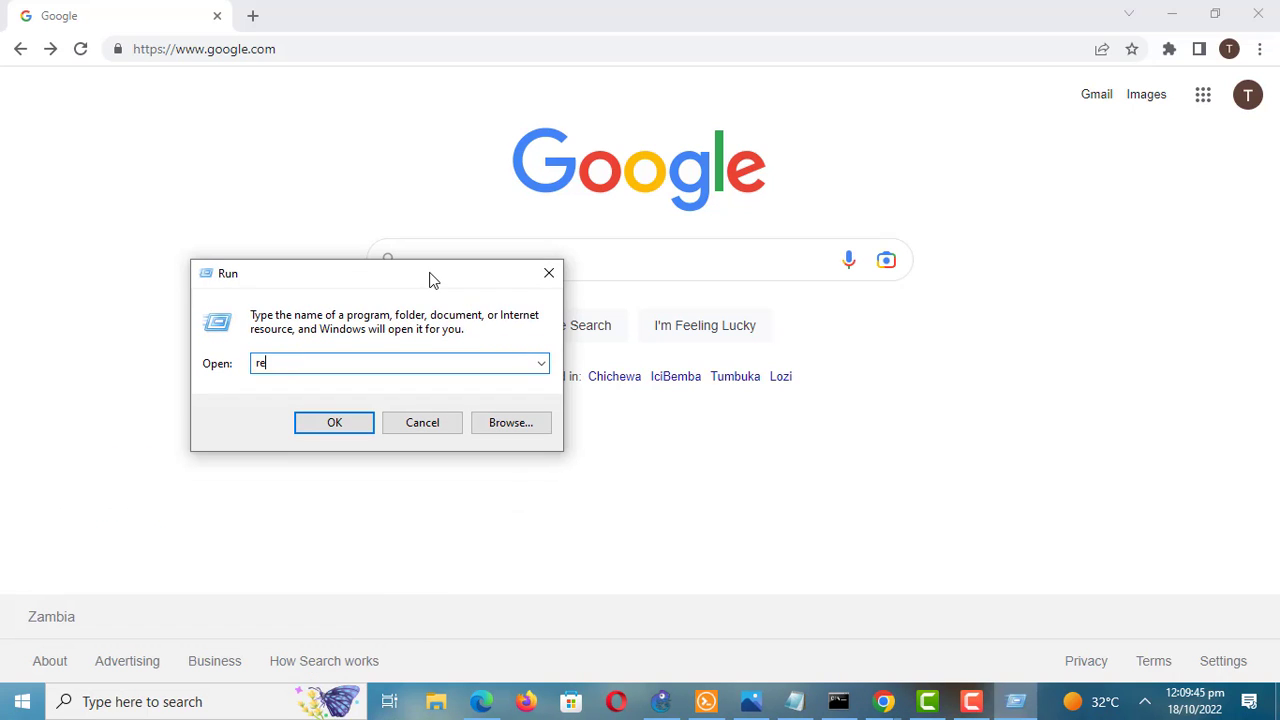
text(gedit)
key(Return)
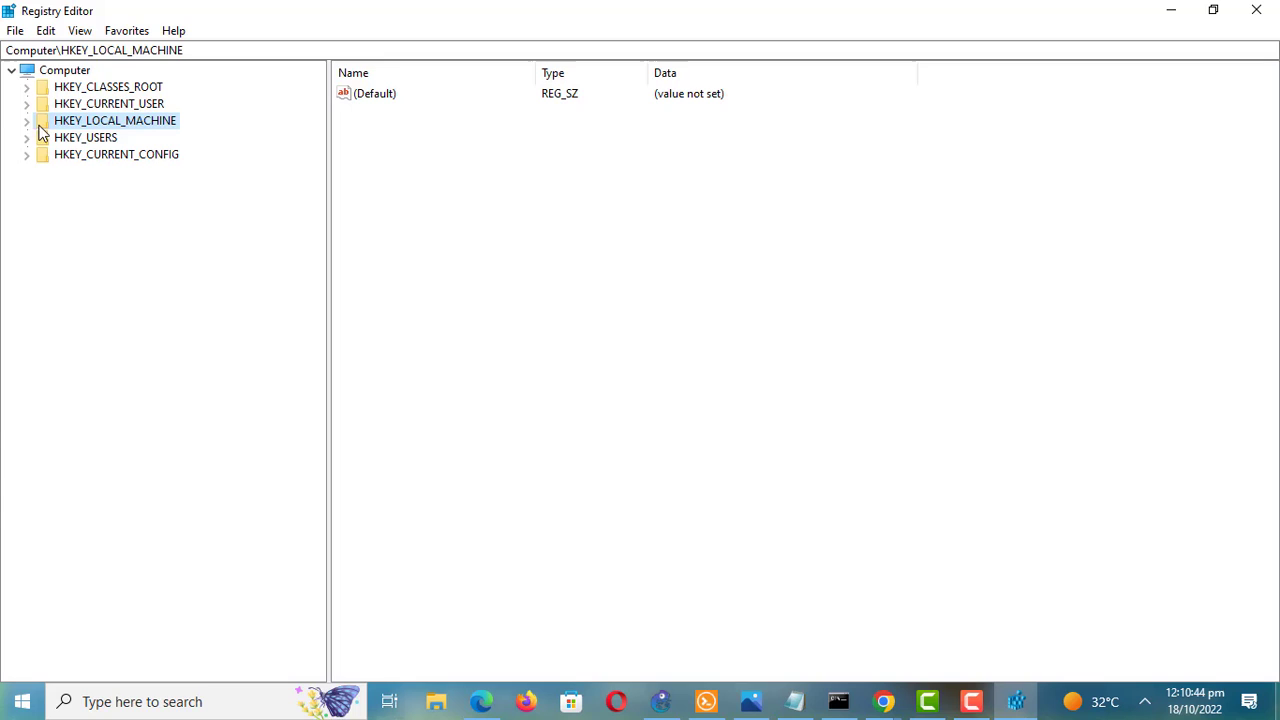
- Expand HKEY_LOCAL_MACHINE > SOFTWARE > Policies to reveal the Google subkey
click(27, 121)
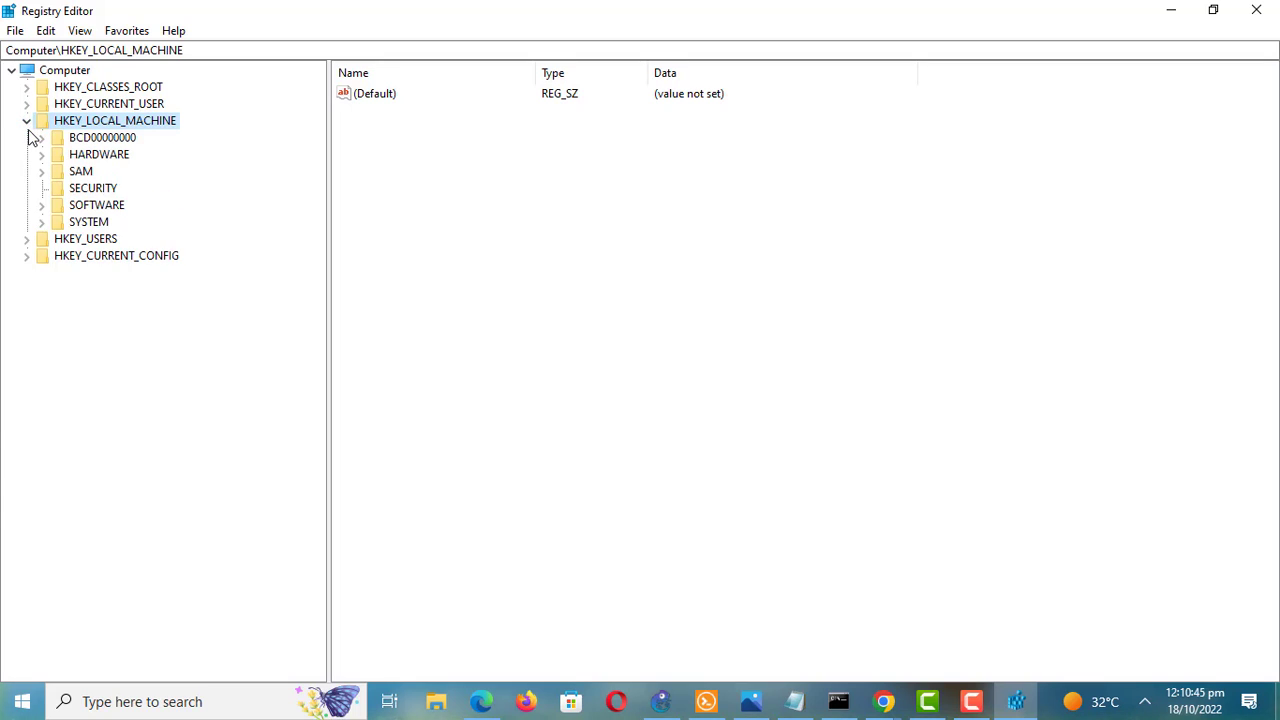
click(42, 205)
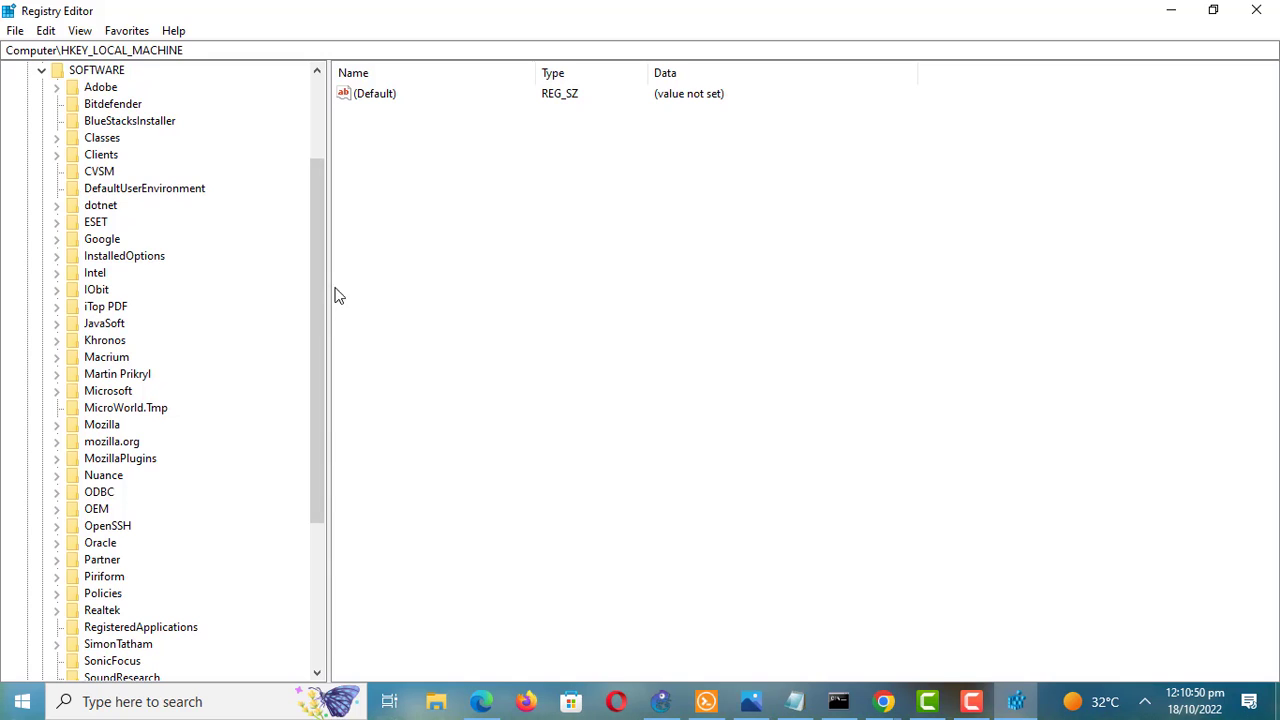
drag(323, 294, 310, 432)
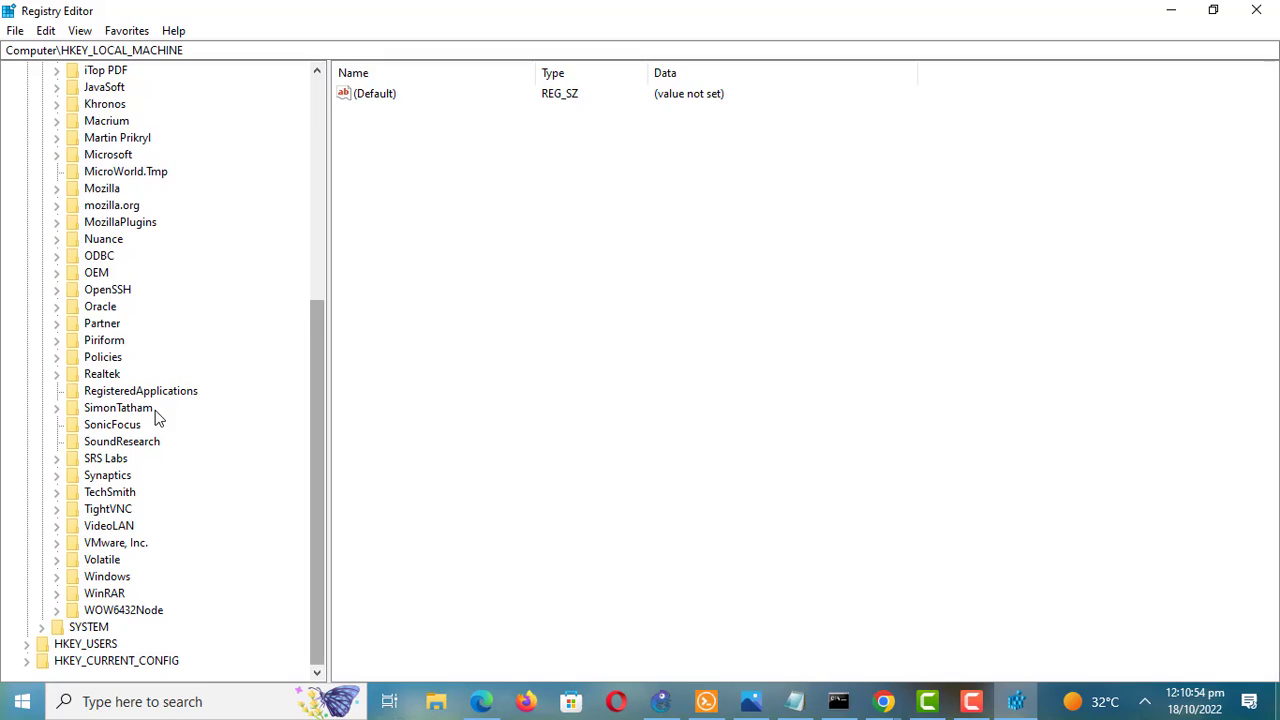
click(57, 358)
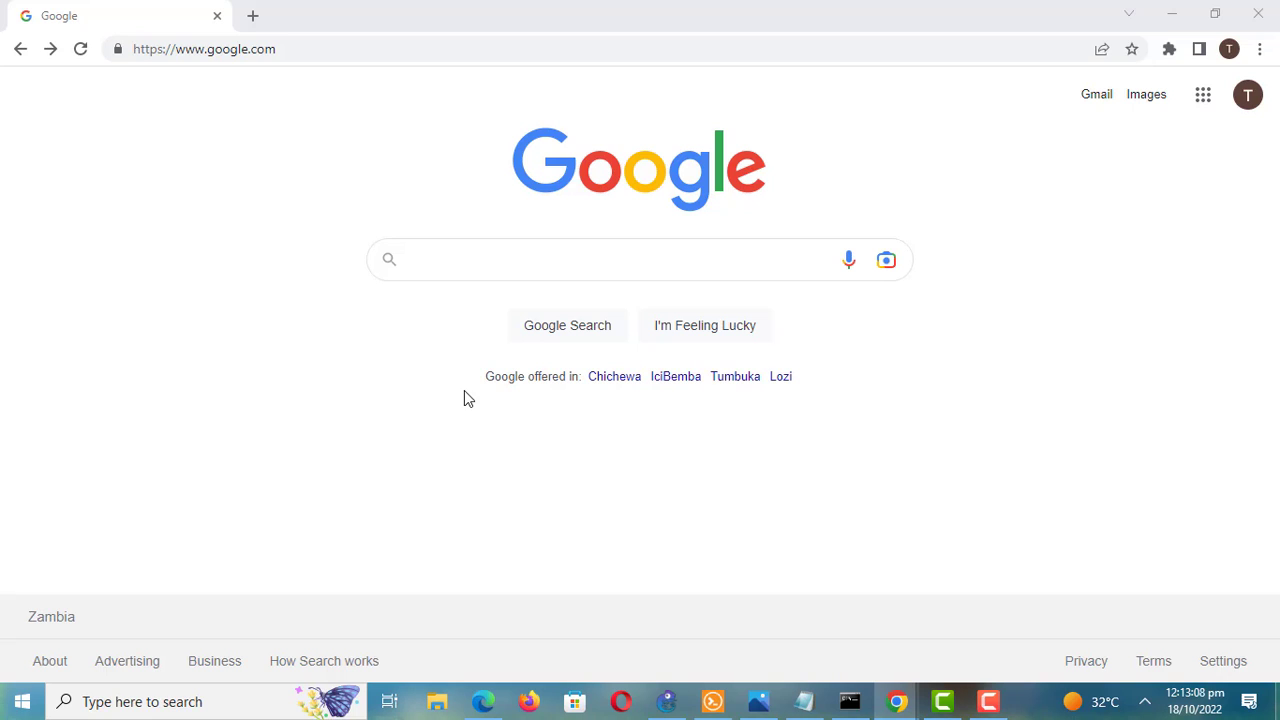
- In a maximized Explorer, show hidden items on Local Disk (C:) and open Windows\System32
key(super+e)
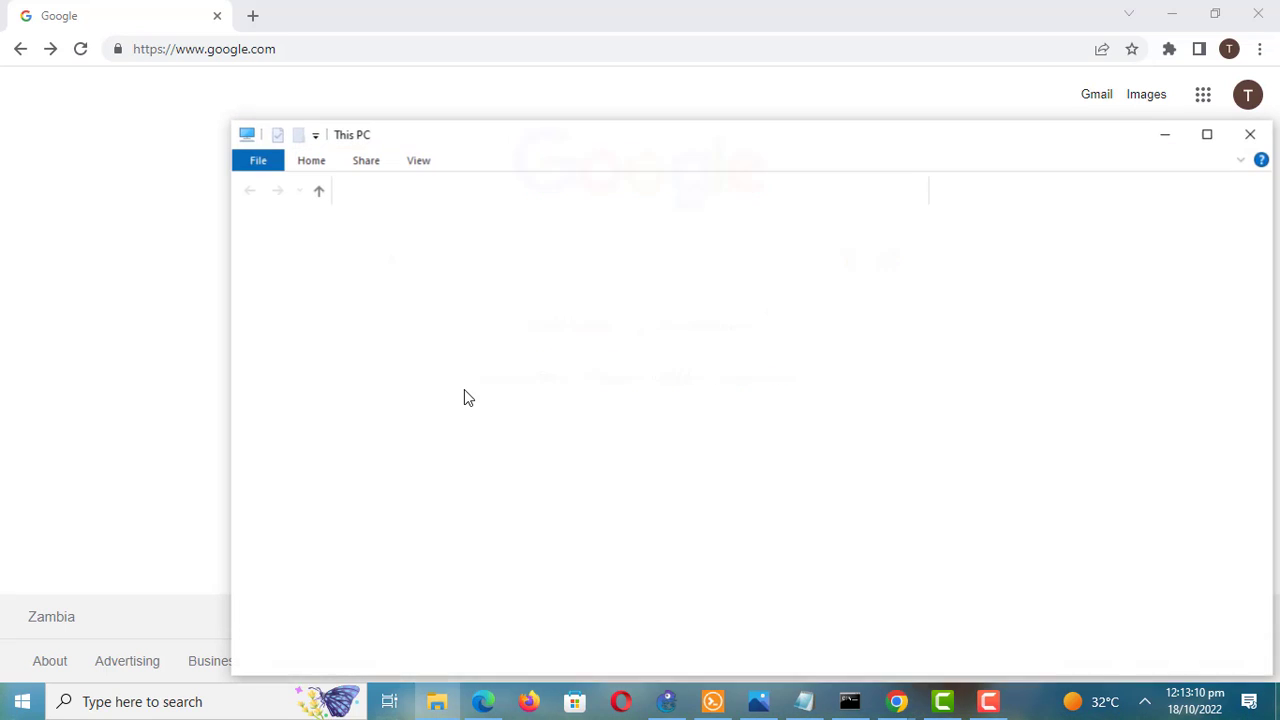
click(1208, 134)
double_click(450, 332)
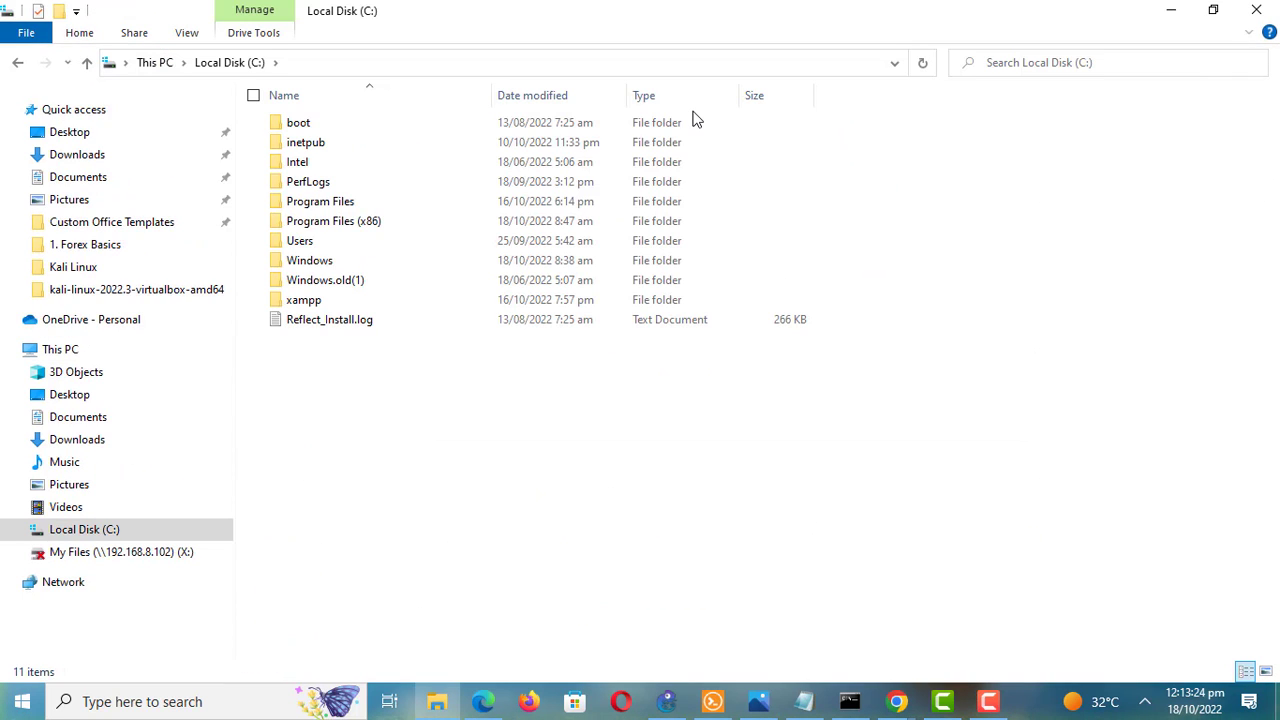
click(185, 38)
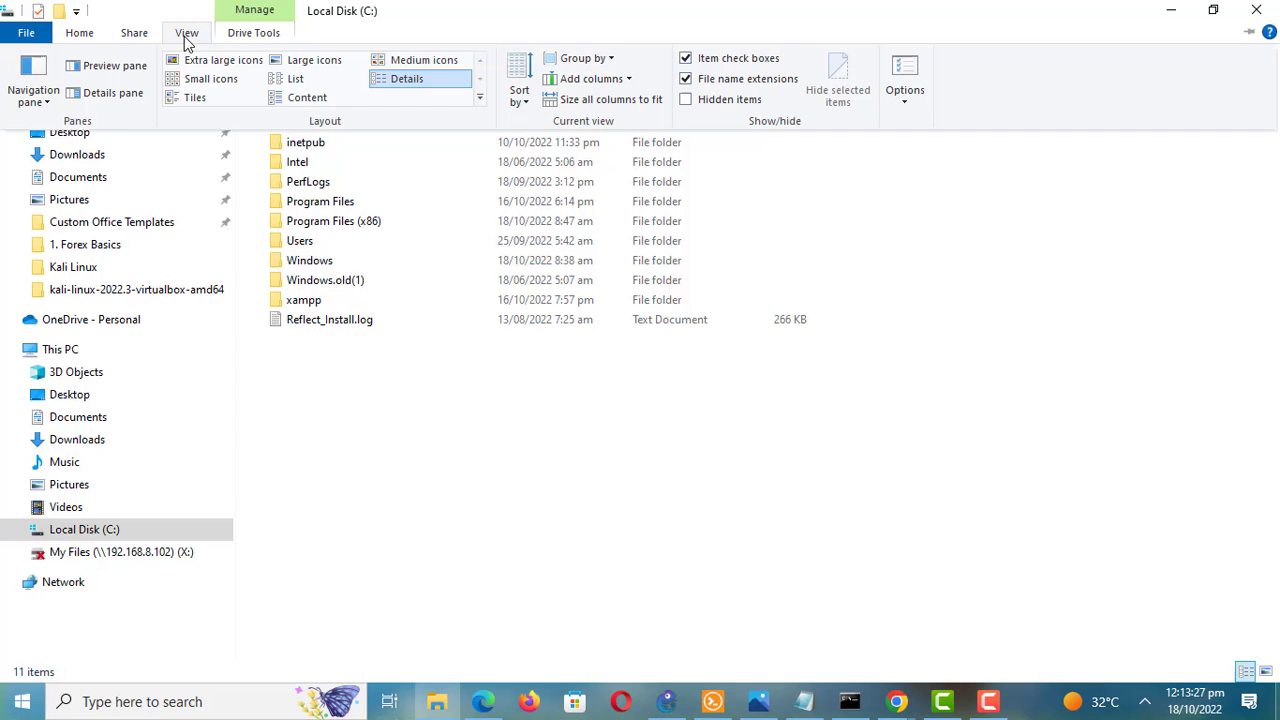
click(687, 102)
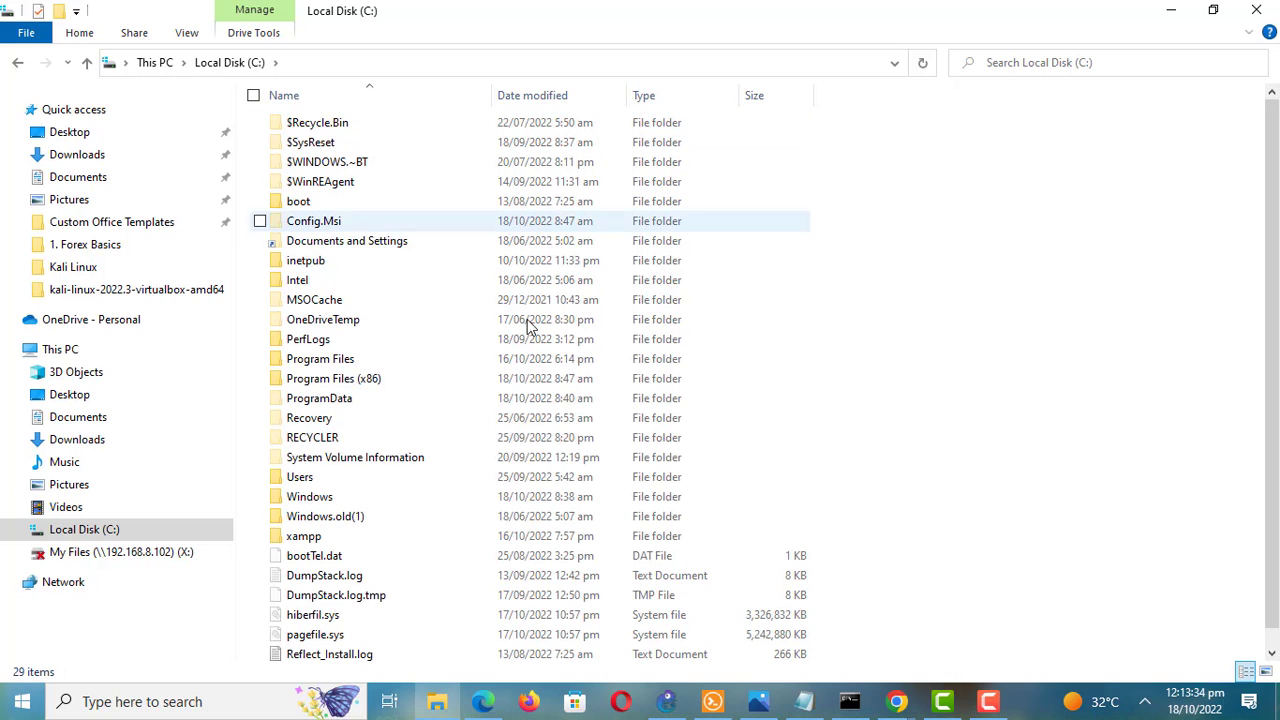
double_click(330, 497)
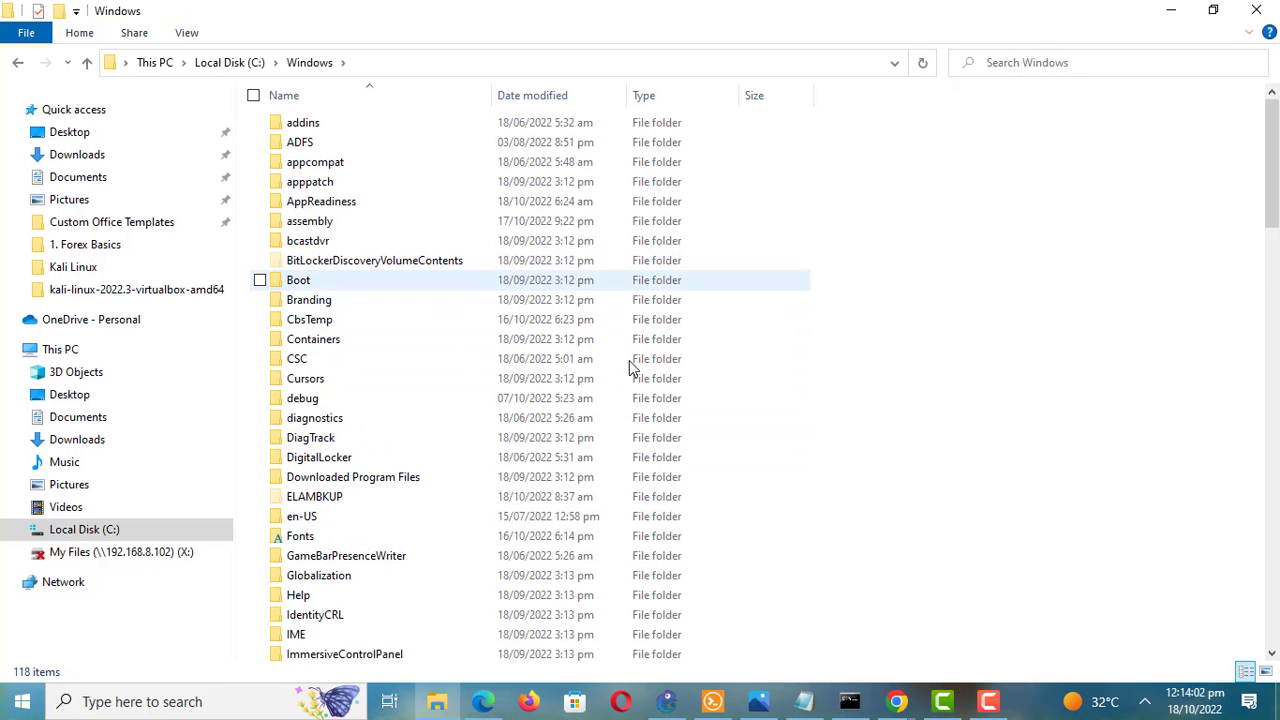
drag(1270, 215, 1220, 460)
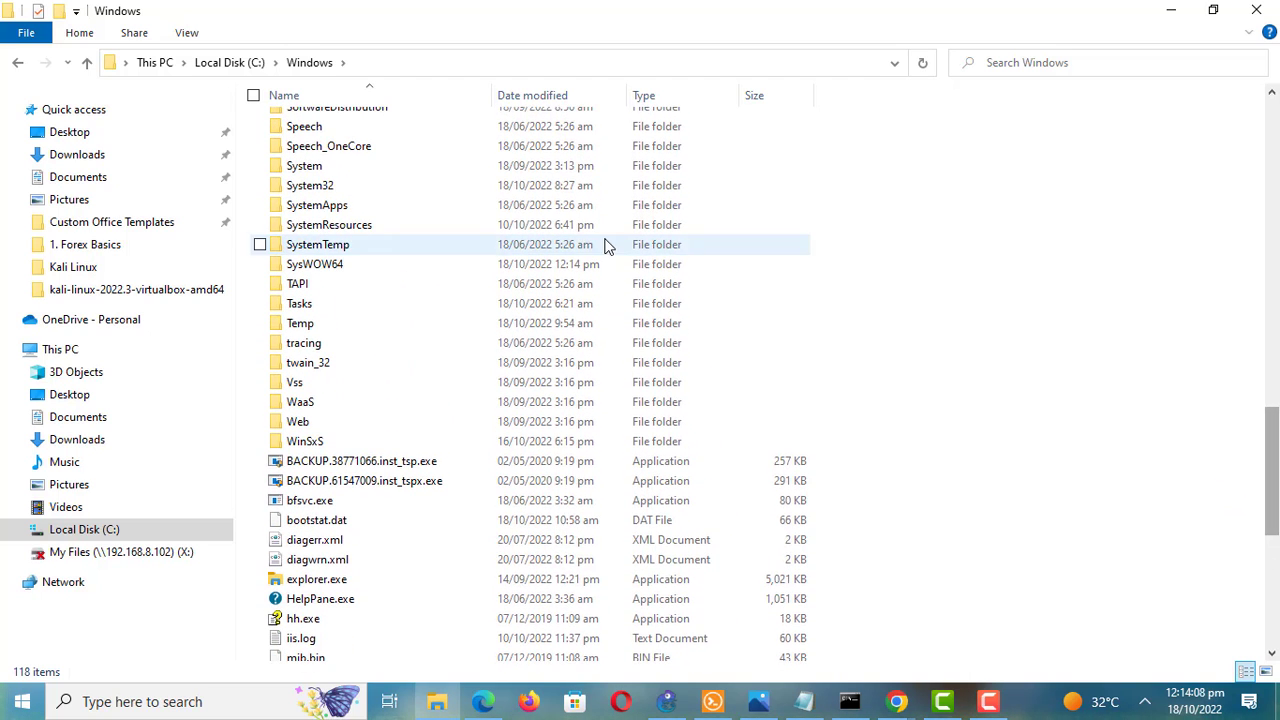
double_click(324, 185)
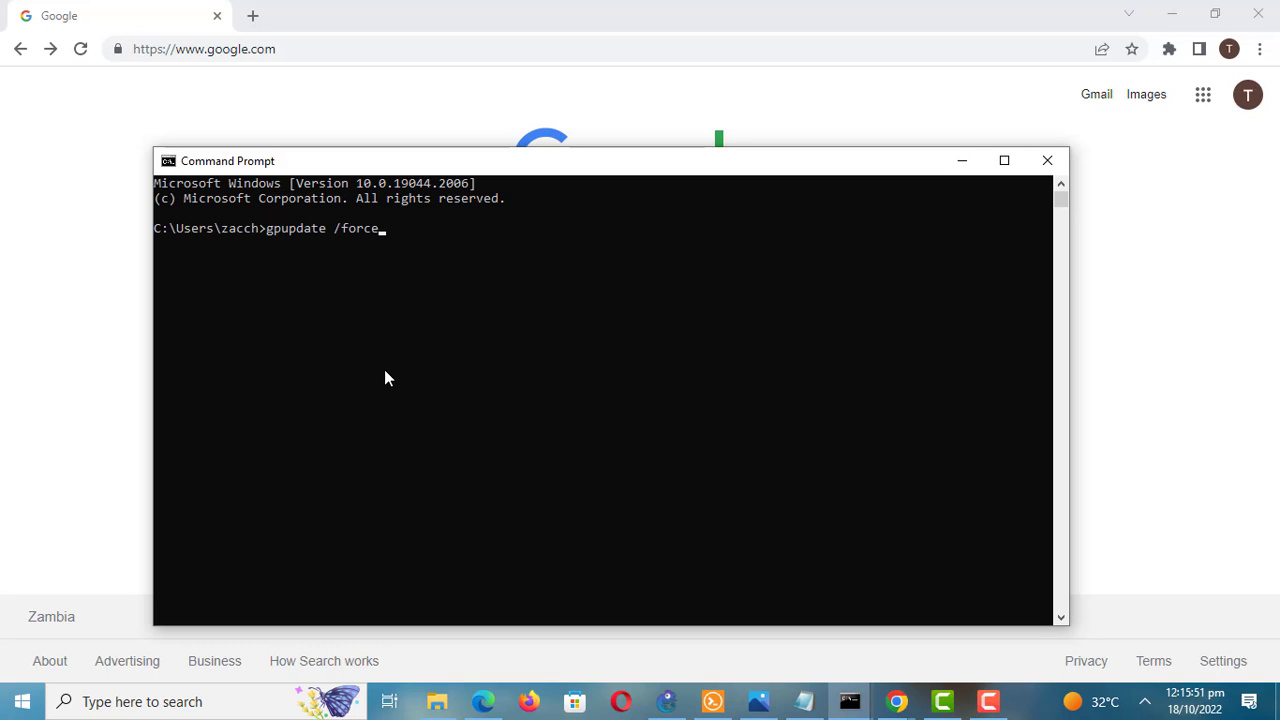
- Run gpupdate /force until the computer policy update completes, then close Command Prompt
key(Return)
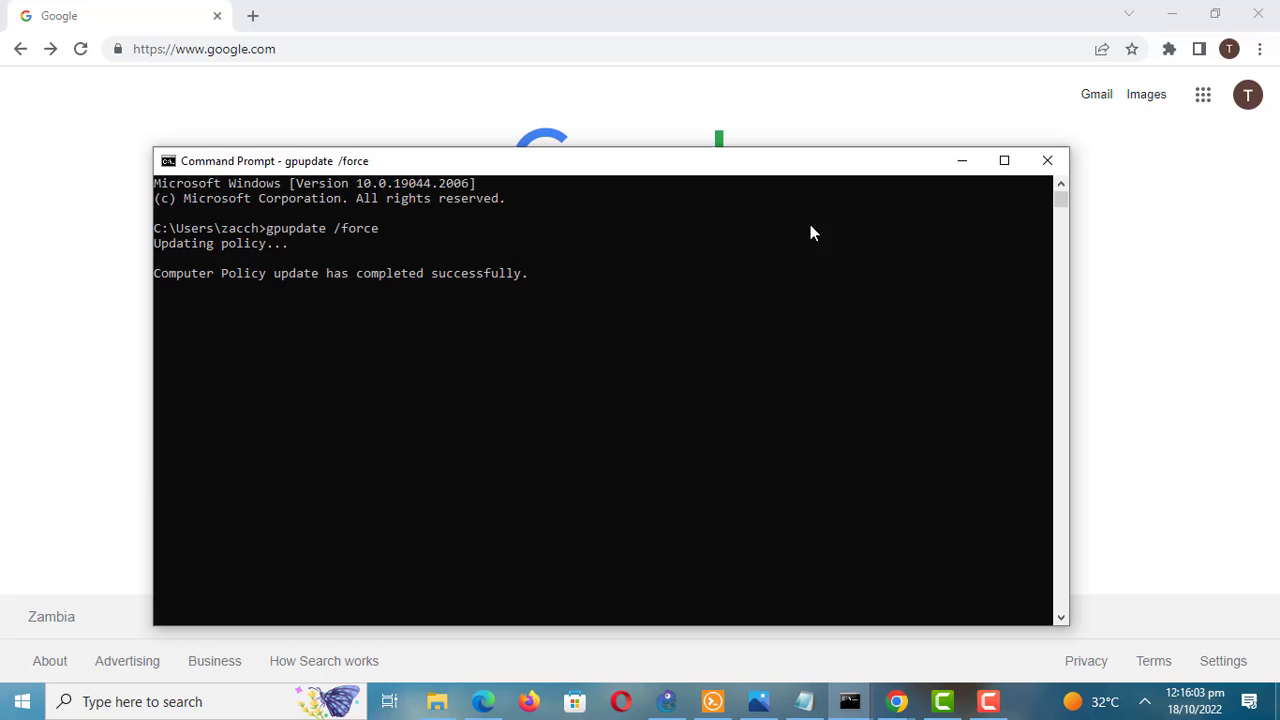
click(1058, 168)
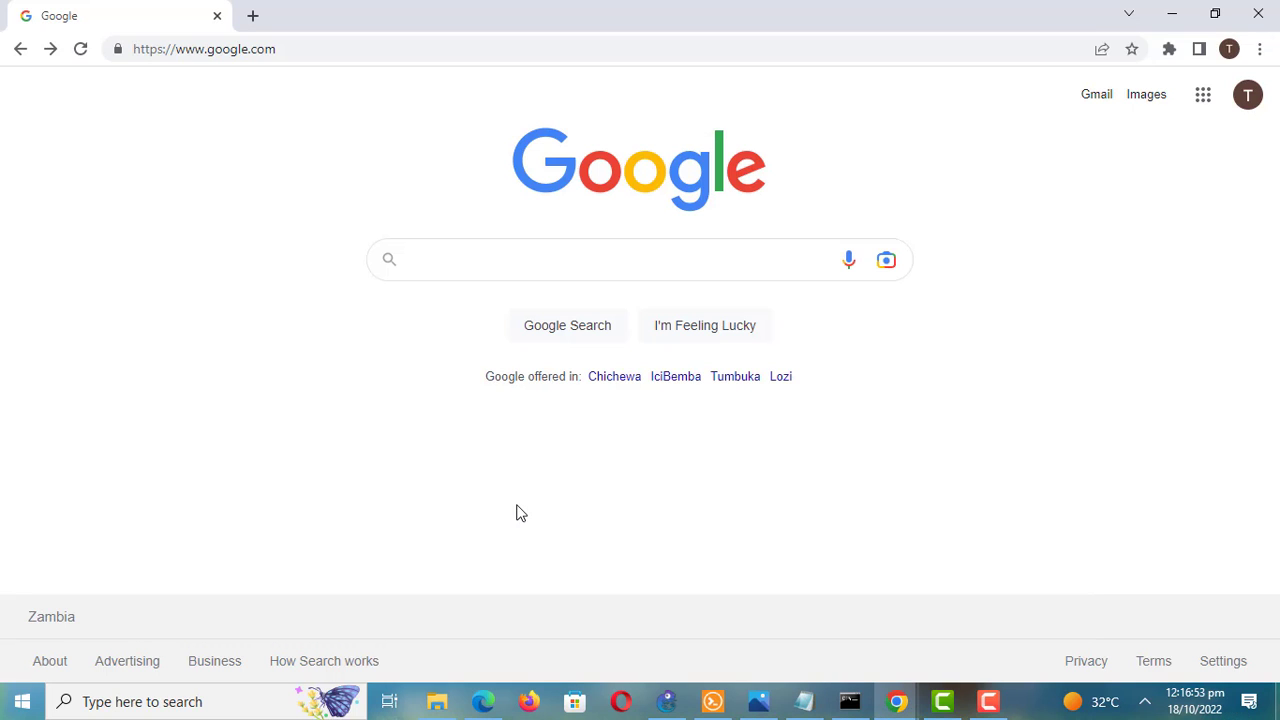
- Restore File Explorer and open the C:\Users folder via This PC
click(445, 705)
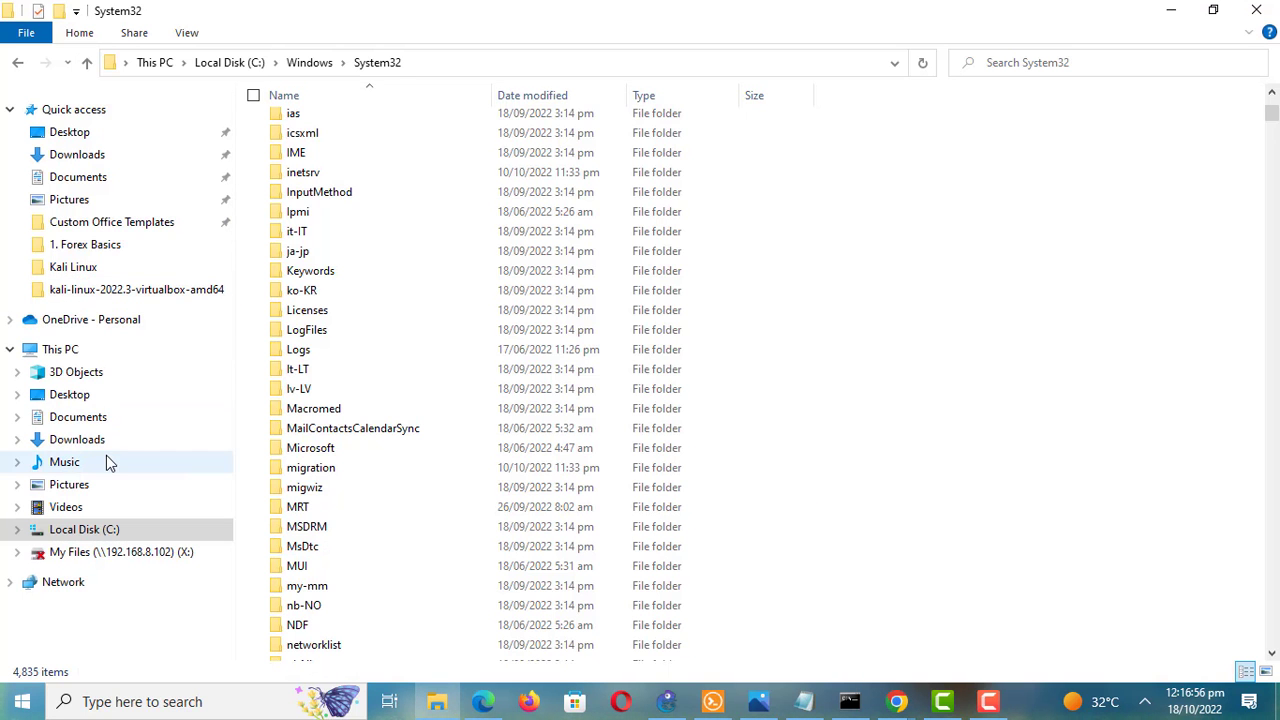
click(72, 350)
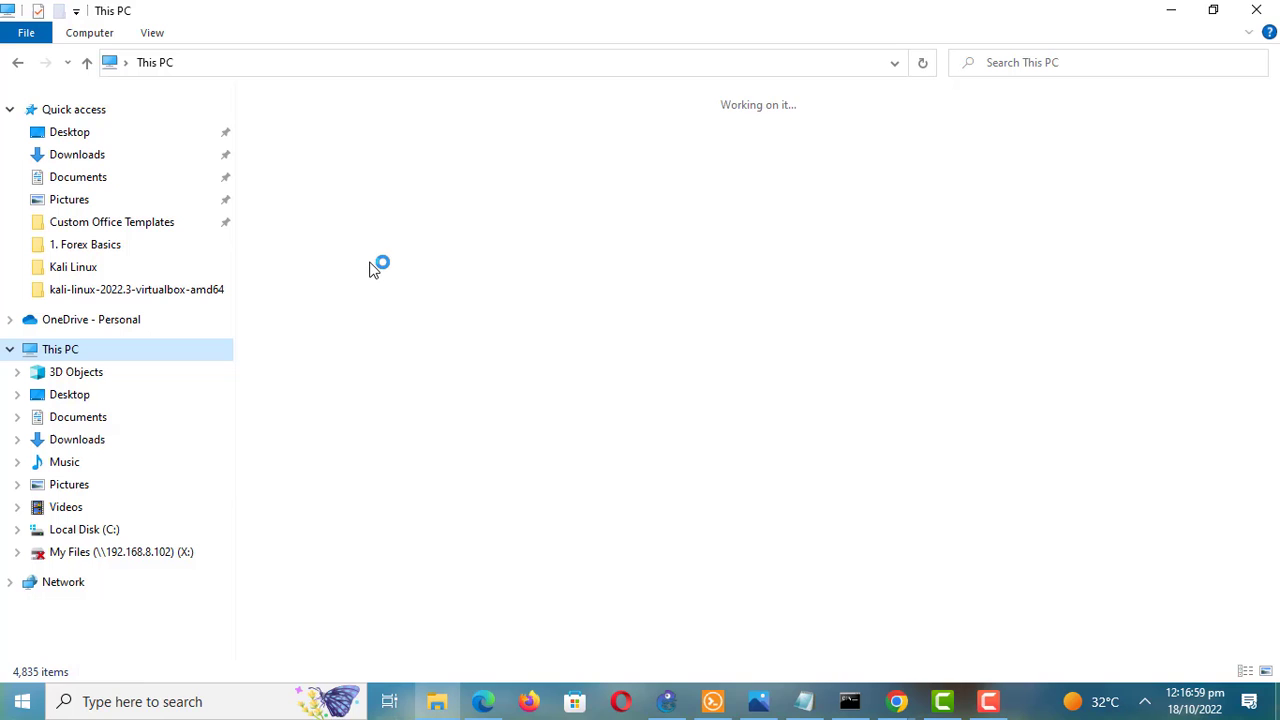
click(430, 350)
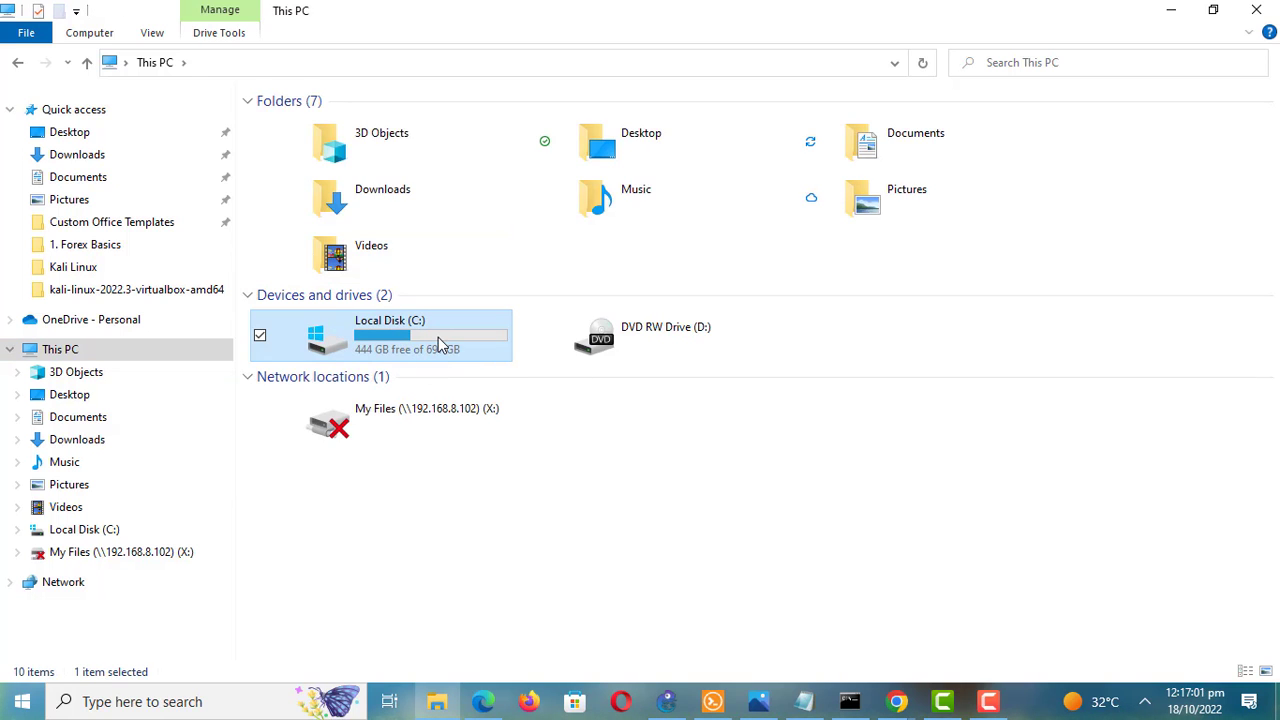
double_click(438, 345)
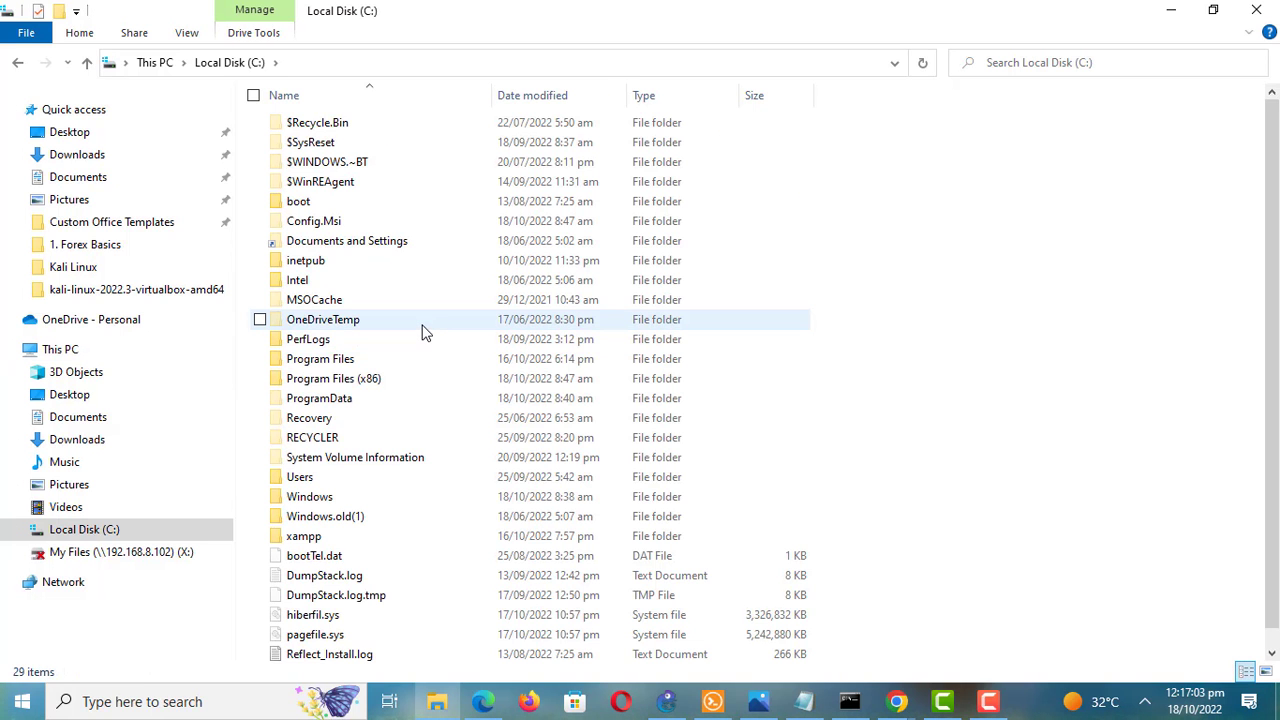
click(325, 478)
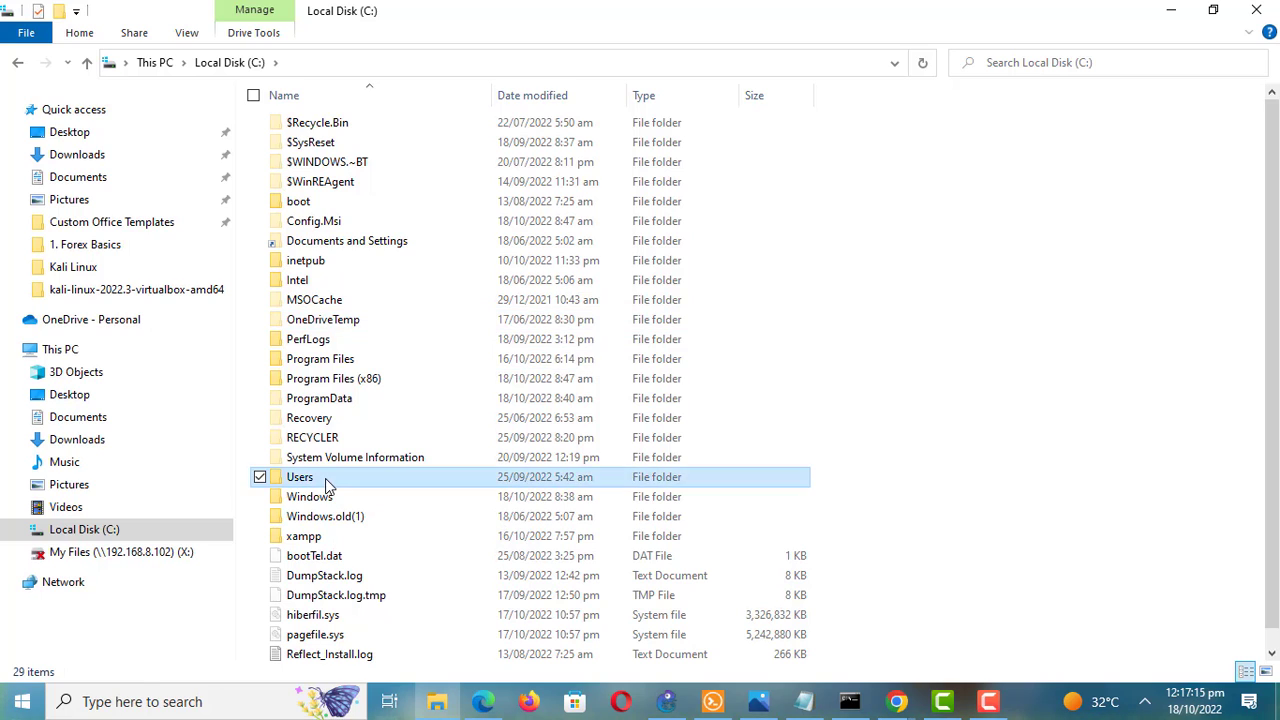
double_click(325, 478)
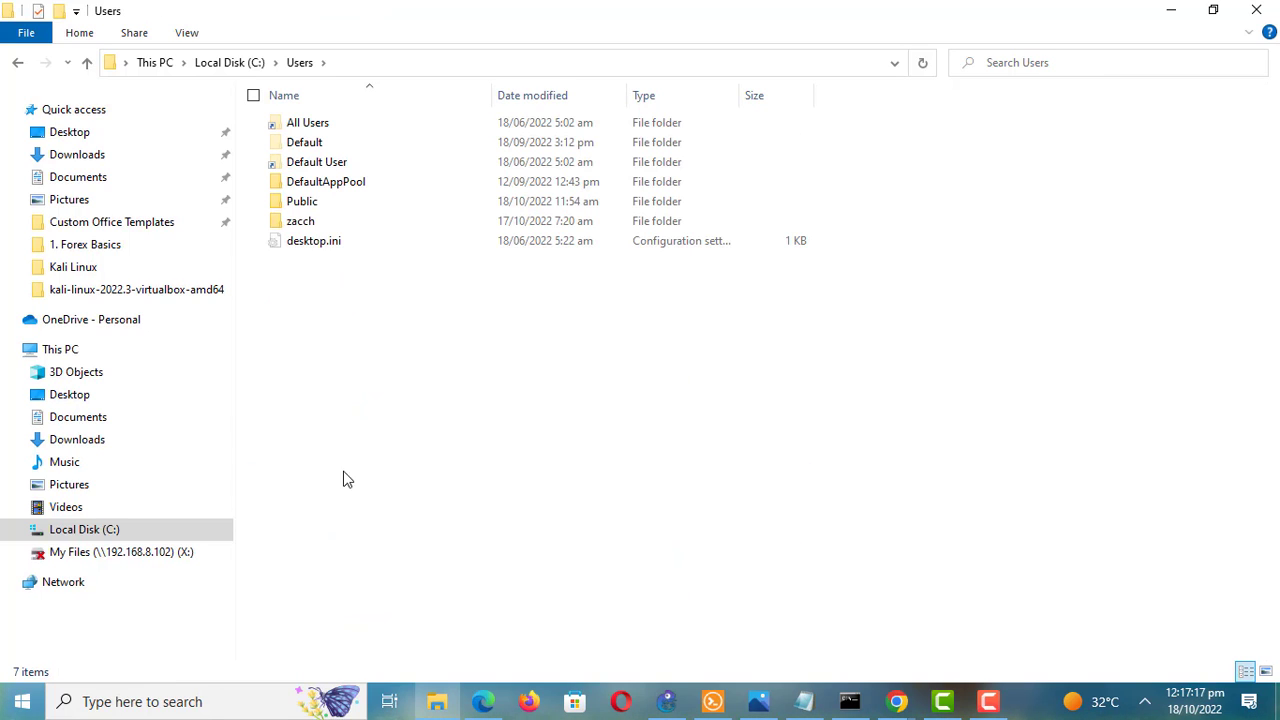
- Open the user profile's AppData\Local folder and select the Google folder
click(312, 221)
double_click(312, 221)
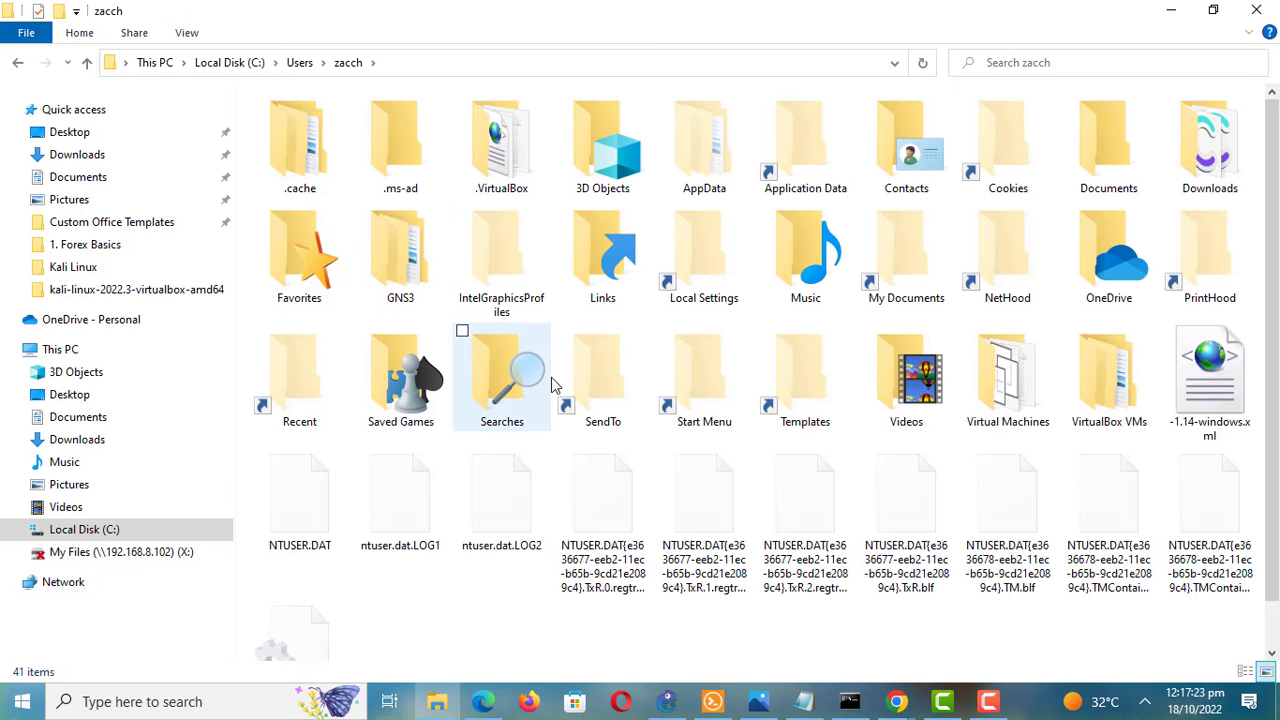
double_click(725, 163)
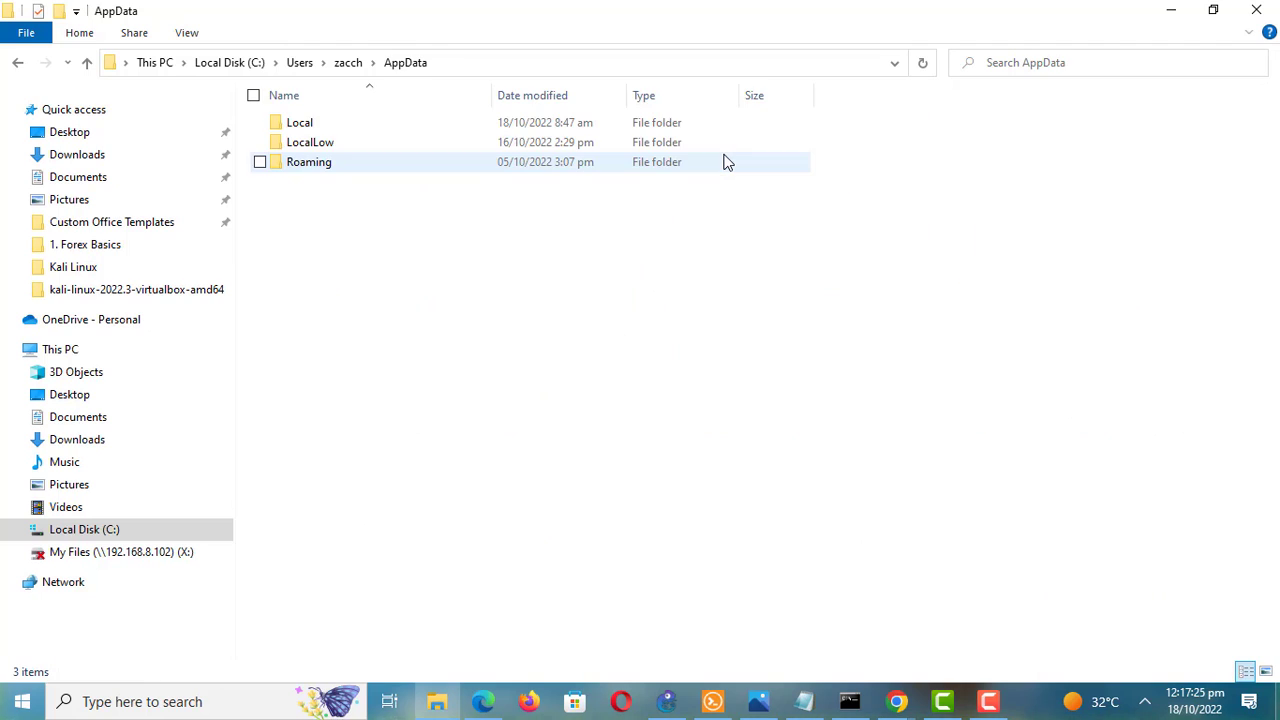
double_click(334, 123)
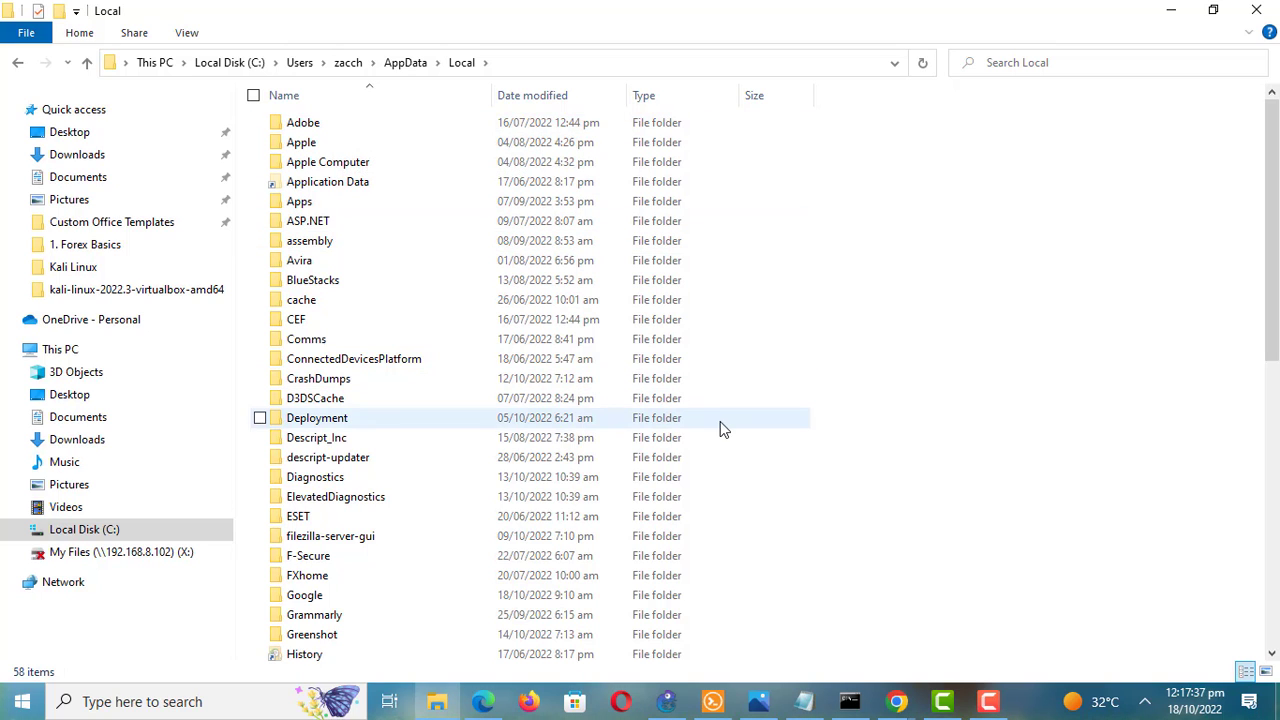
drag(1272, 340, 1266, 432)
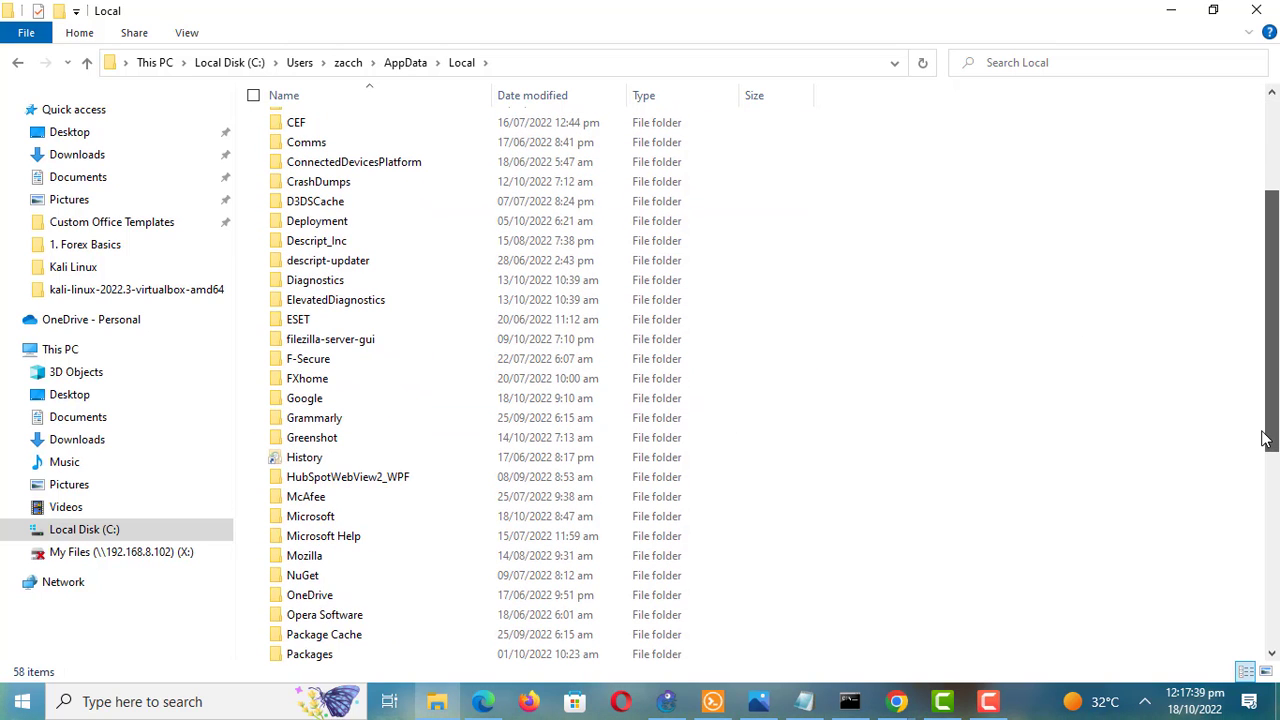
click(328, 399)
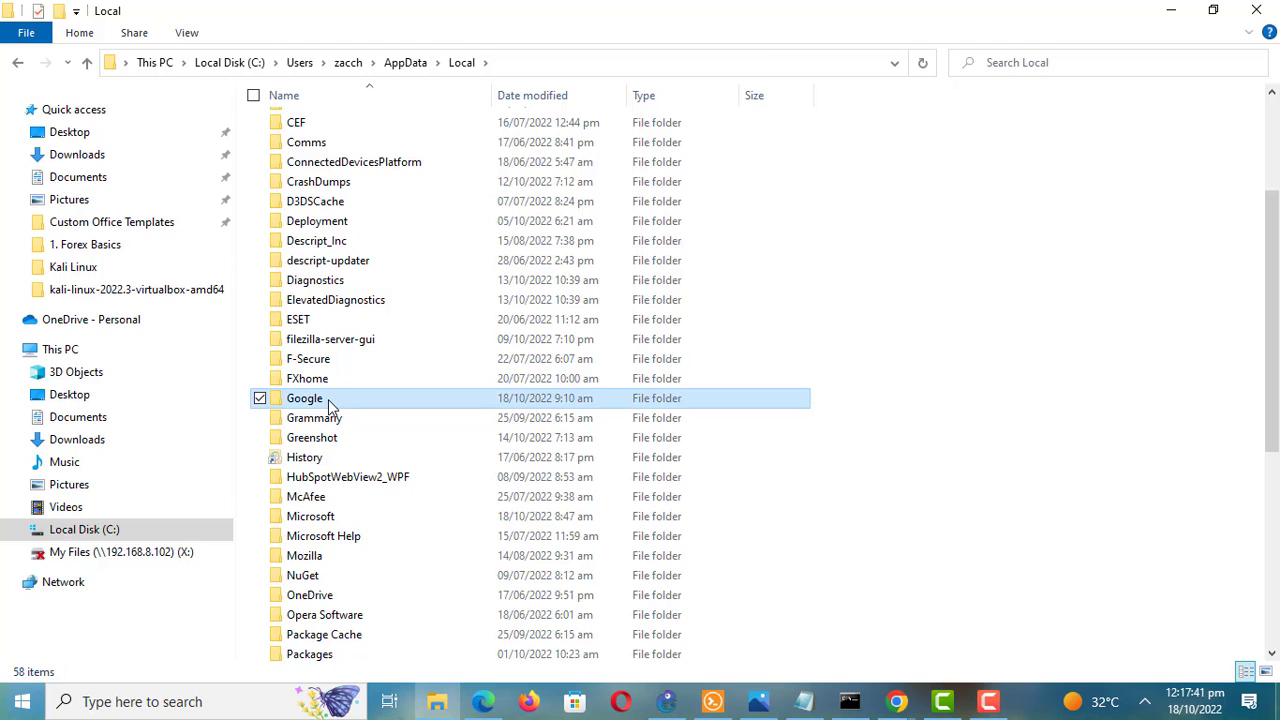